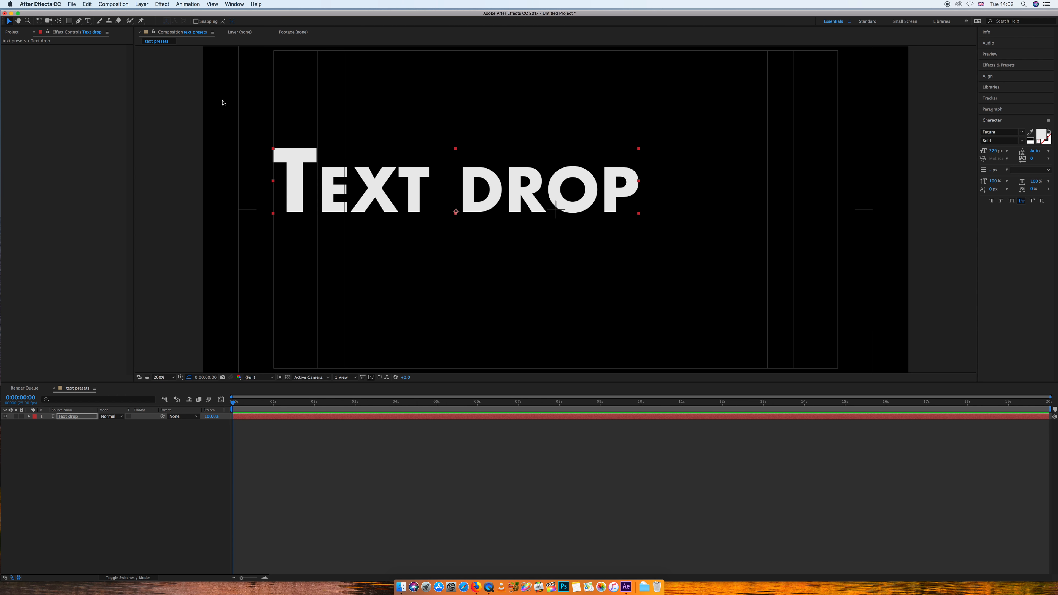
Centre the "Text drop" title in the frame and add a Scale text animator to its layer.
left_click_drag(477, 206, 585, 222)
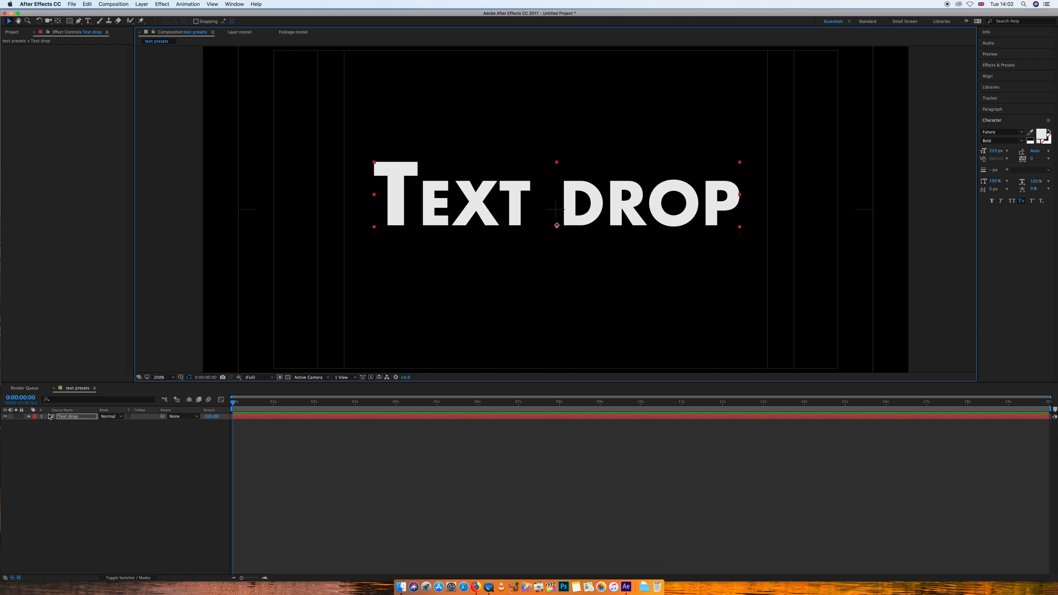
left_click(29, 416)
left_click(35, 423)
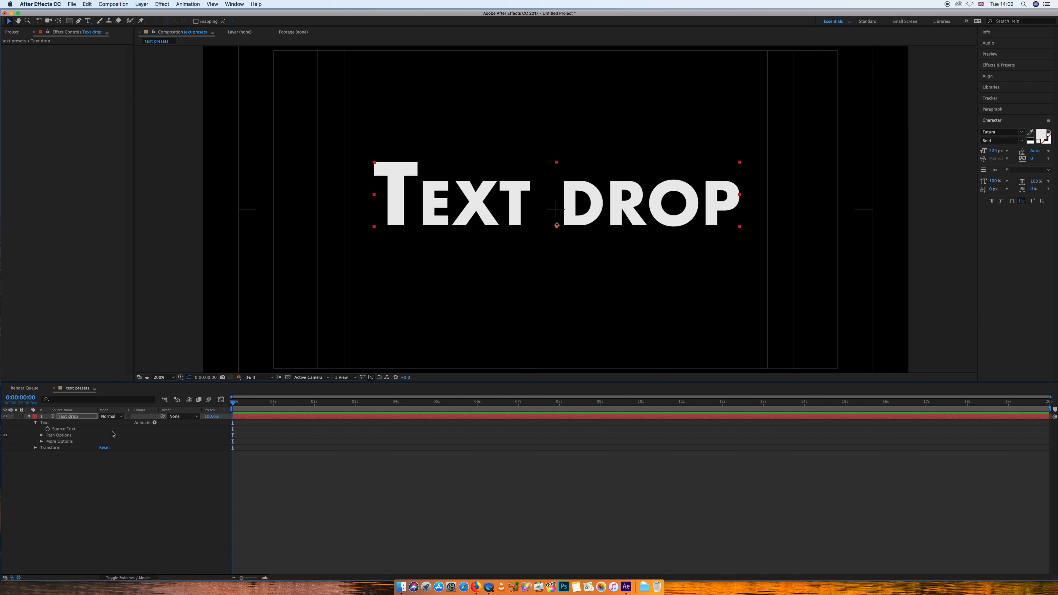
left_click(155, 424)
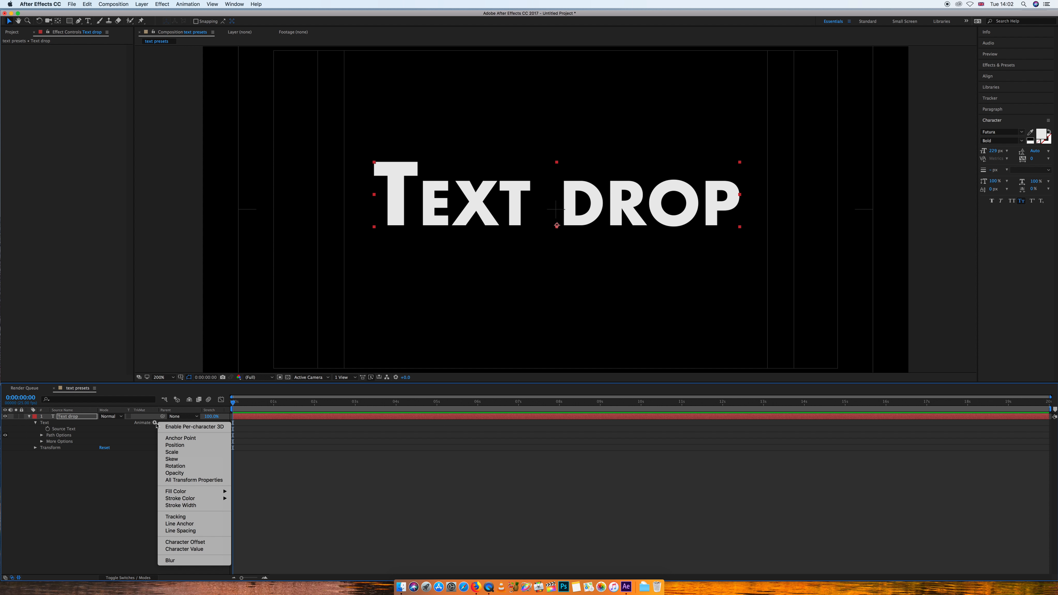
left_click(170, 453)
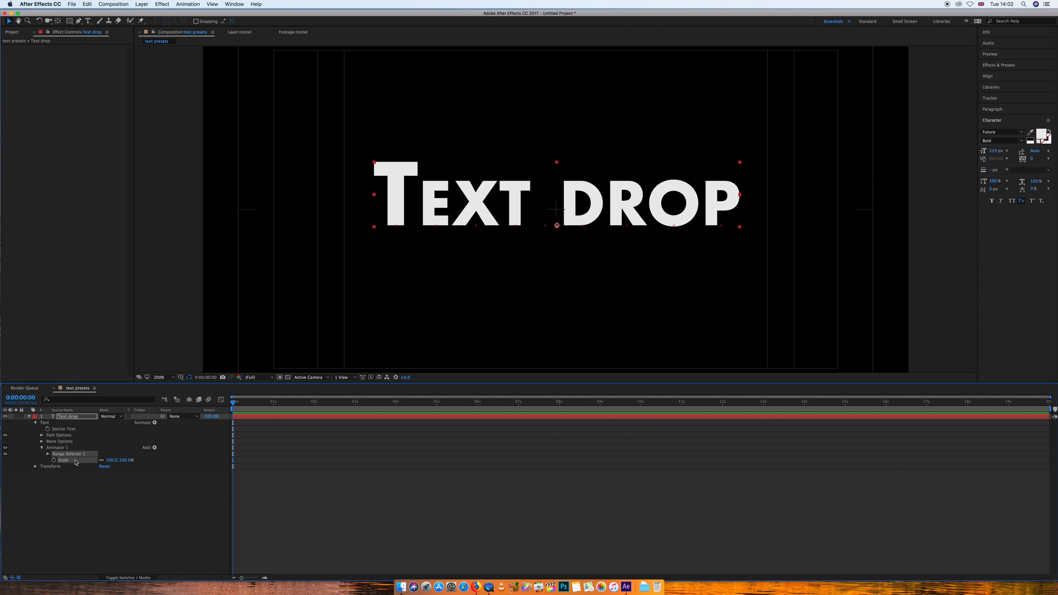
Set the text animator's Scale to 120%.
left_click(110, 460)
type("120")
left_click(112, 479)
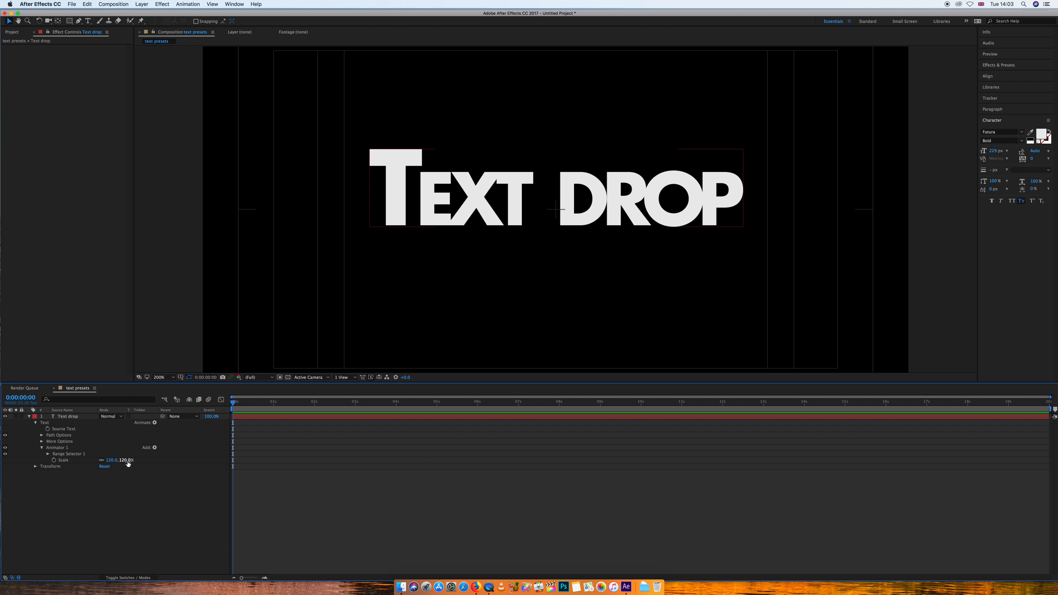
Keyframe the Range Selector's Start from 0% at 0:00:00:00 to 100% at 0:00:02:24, and scrub through the result.
mouse_move(234, 403)
left_mouse_down()
mouse_move(309, 405)
mouse_move(233, 405)
left_mouse_up()
left_click(42, 448)
left_click(43, 448)
left_click(48, 453)
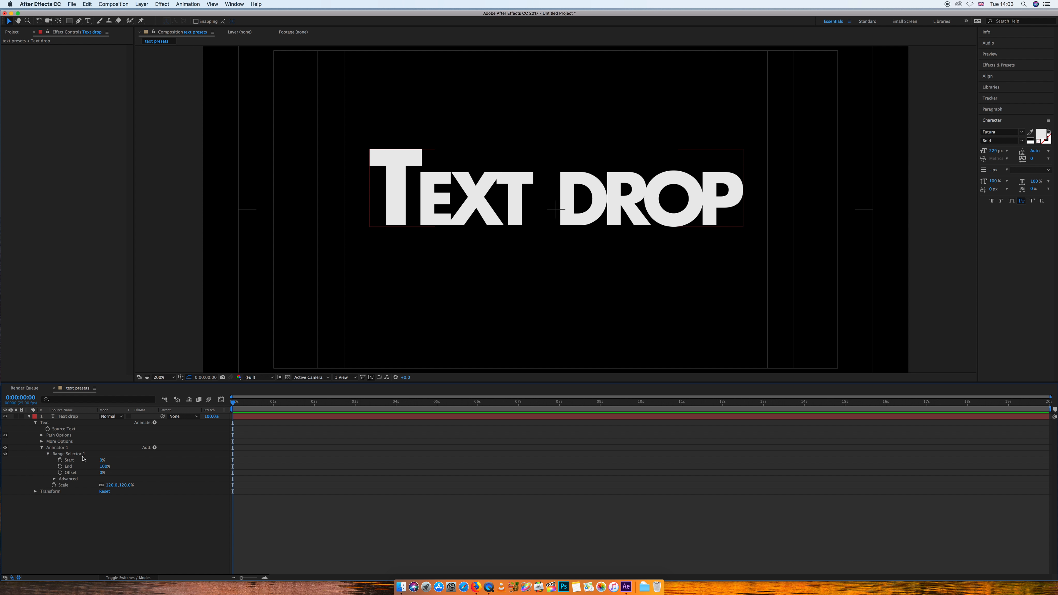
left_click(60, 460)
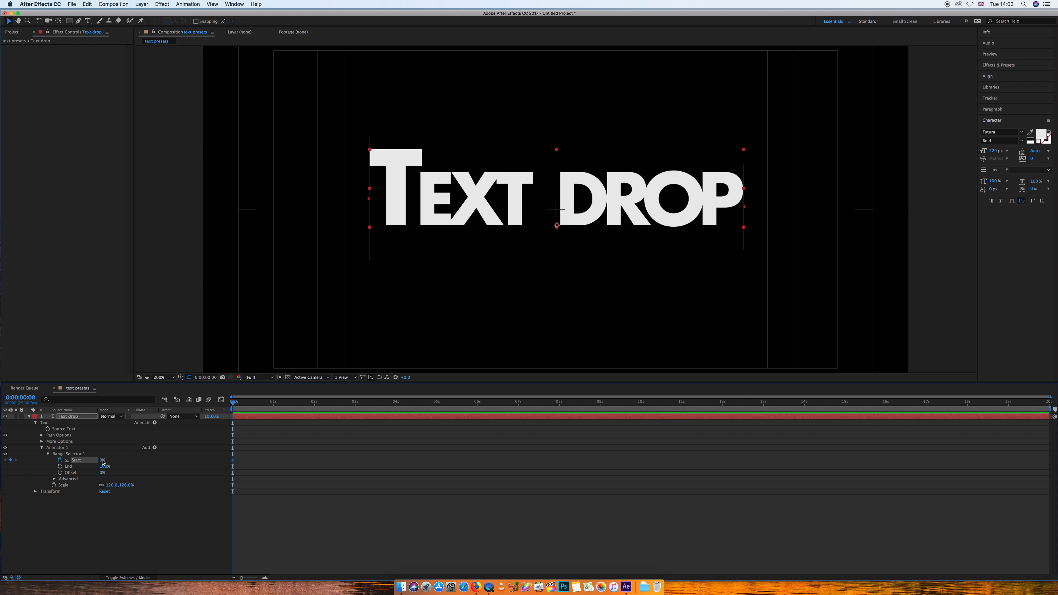
left_click_drag(236, 406, 354, 404)
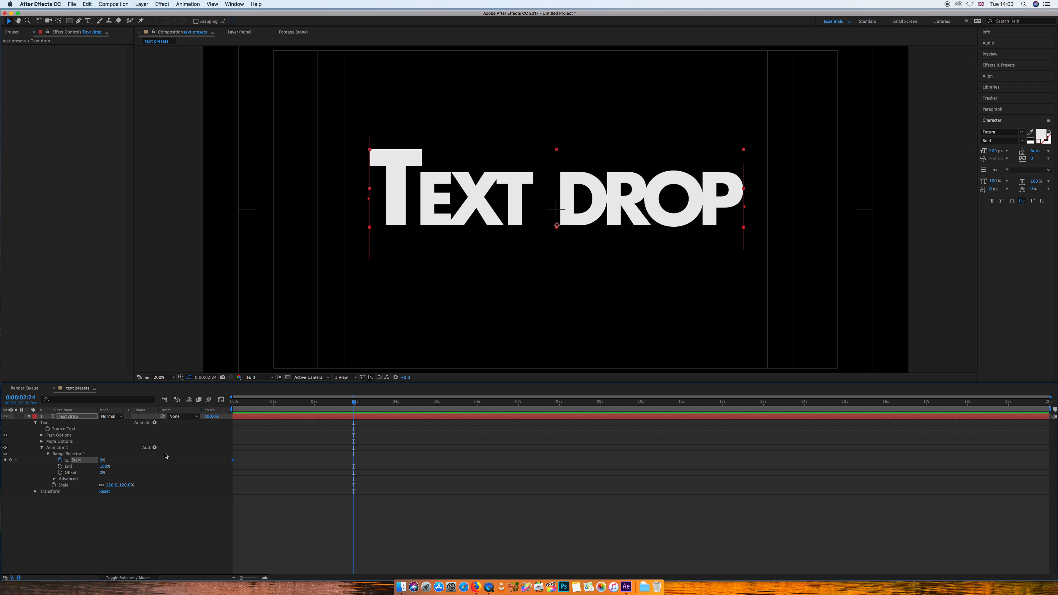
left_click_drag(102, 460, 164, 462)
mouse_move(352, 403)
left_mouse_down()
mouse_move(228, 411)
mouse_move(346, 410)
left_mouse_up()
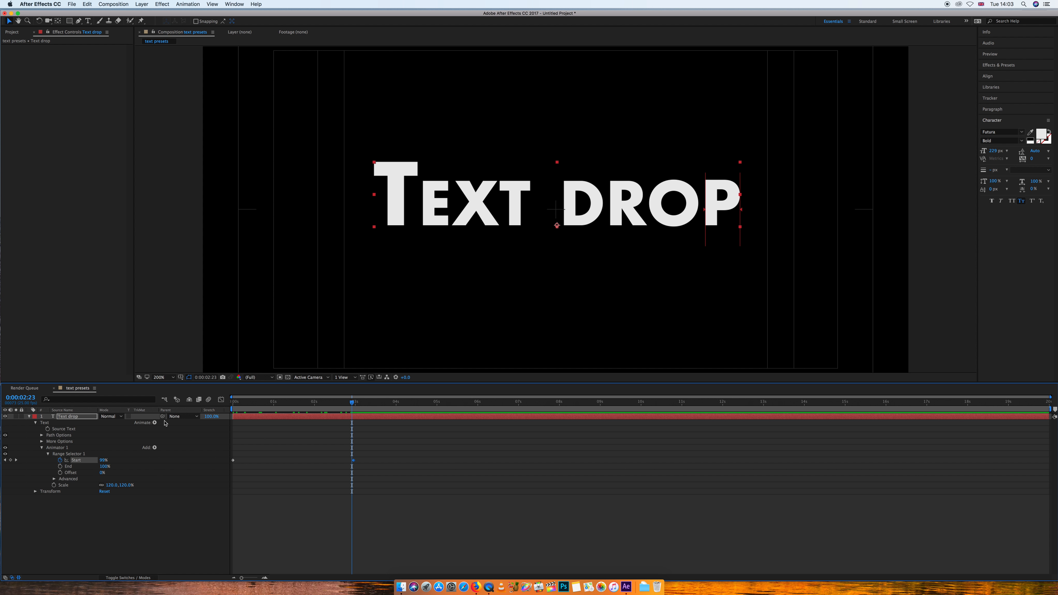
Add a Position property to the animator and offset the letters above the frame, with a vertical value of about -600.
left_click(153, 449)
mouse_move(154, 450)
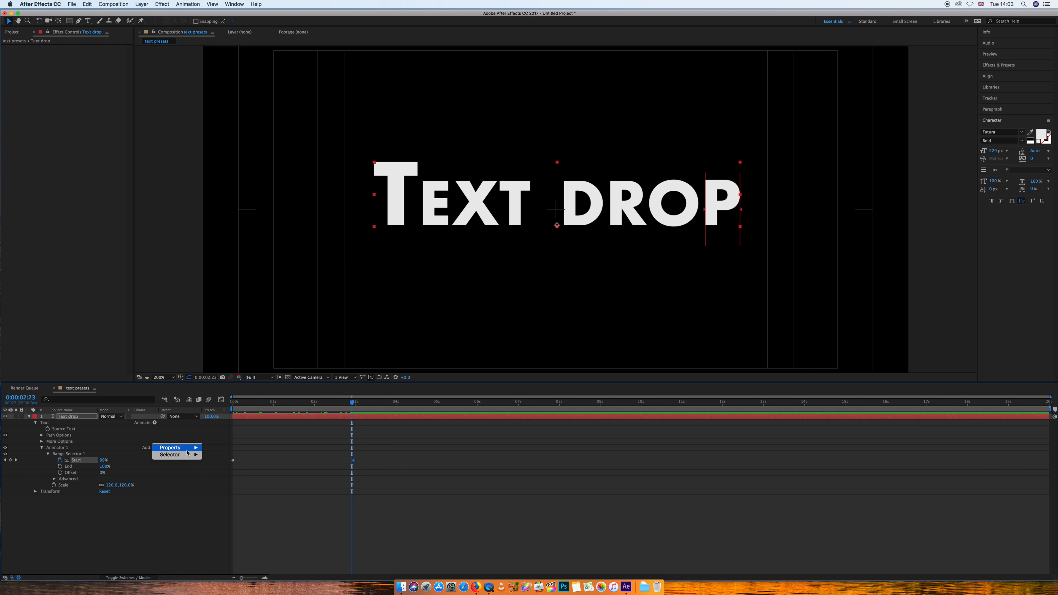
left_click(214, 457)
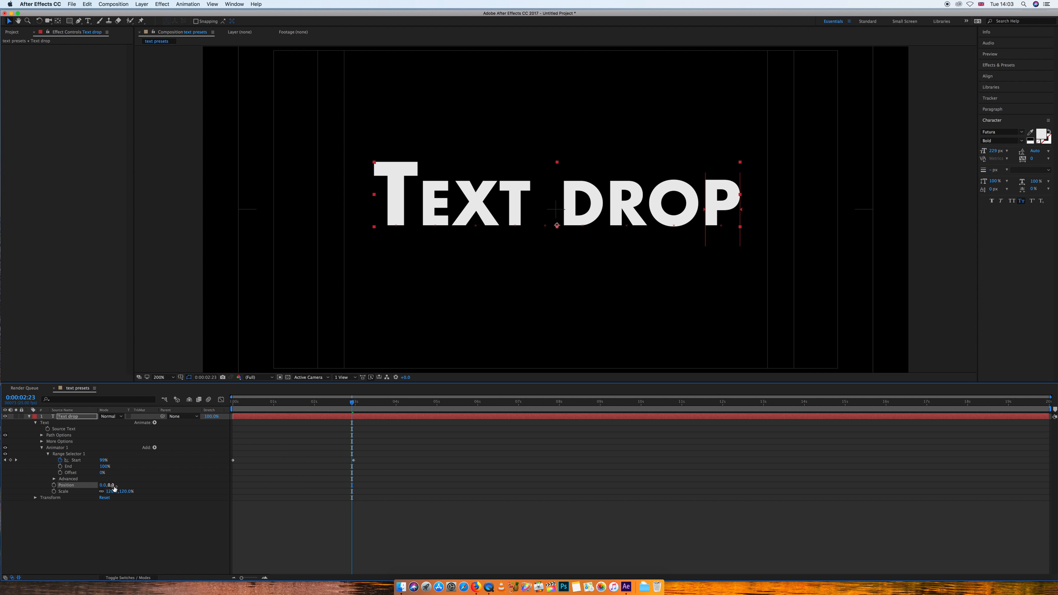
mouse_move(113, 486)
left_mouse_down()
mouse_move(89, 488)
mouse_move(109, 487)
left_mouse_up()
key("super+z")
left_click_drag(348, 405, 220, 406)
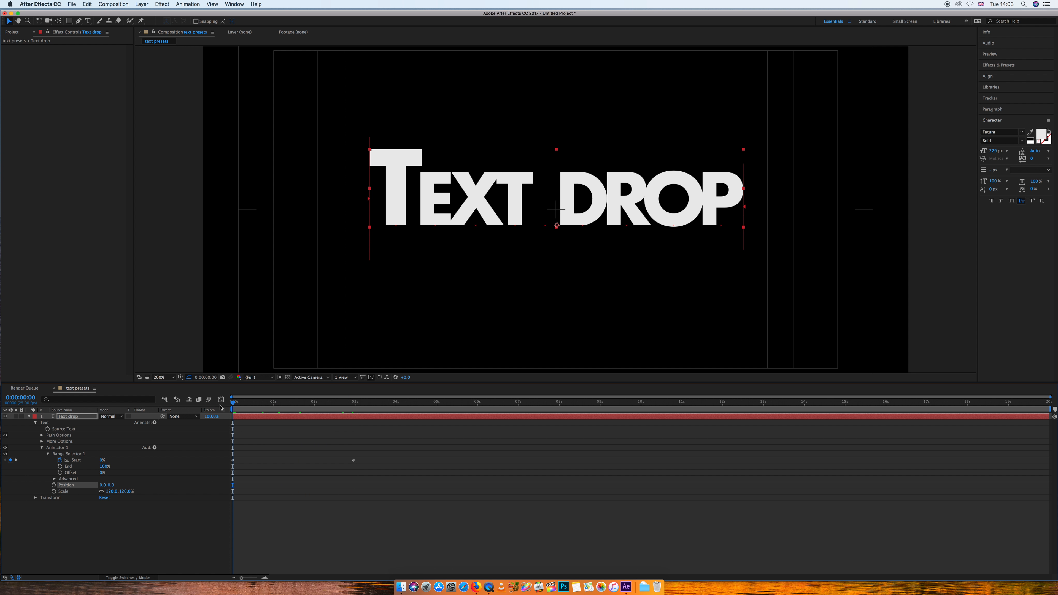
left_click(111, 485)
type("-640")
key("Return")
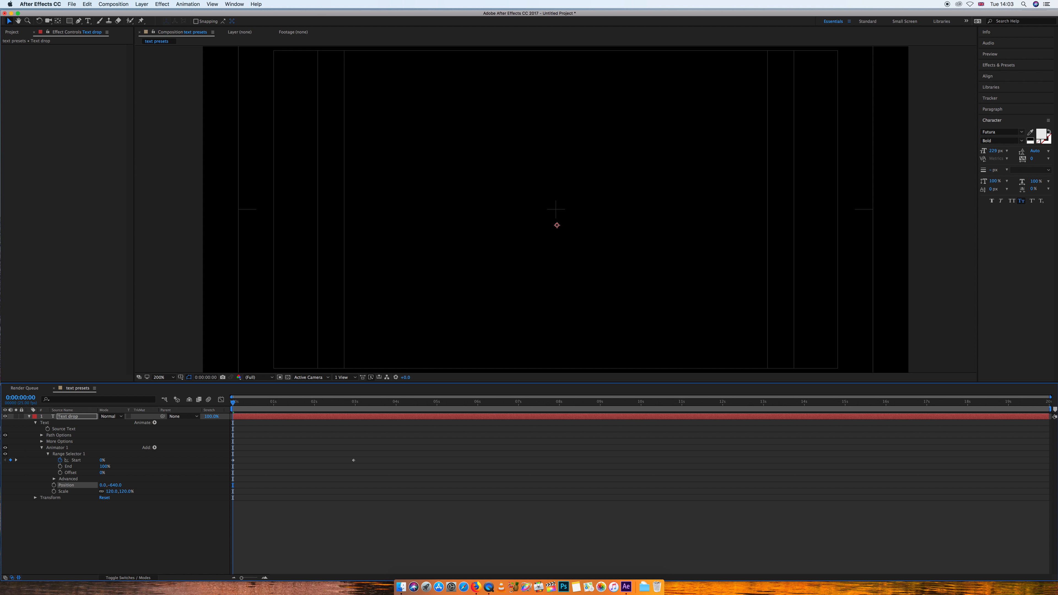
key("comma")
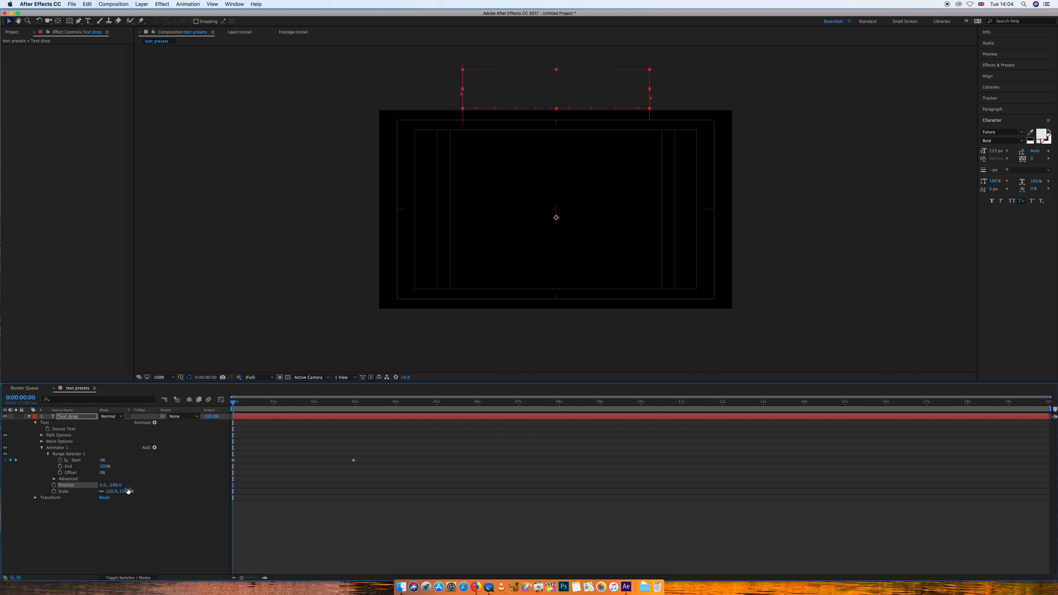
Add an RGB Fill Color property to the animator and set it to pink, FF0097.
left_click_drag(235, 402, 290, 413)
left_click(155, 448)
mouse_move(156, 449)
mouse_move(235, 507)
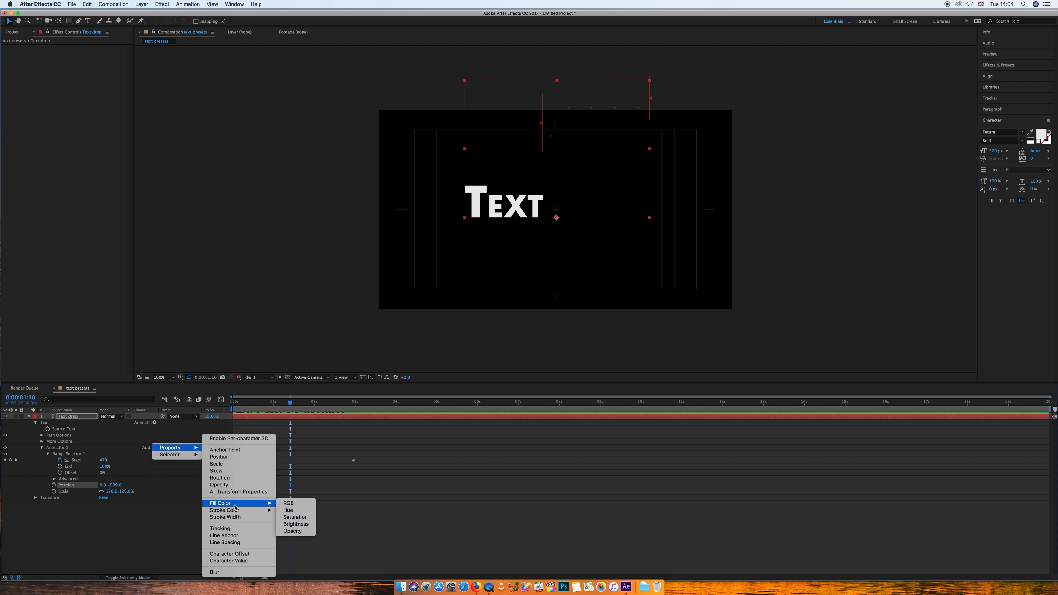
left_click(288, 503)
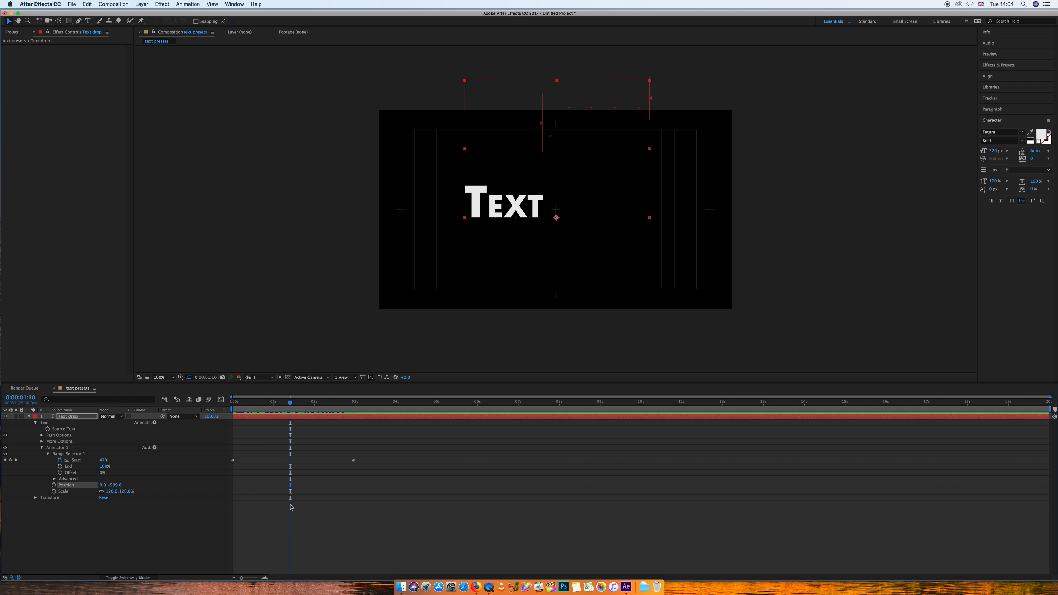
left_click(103, 497)
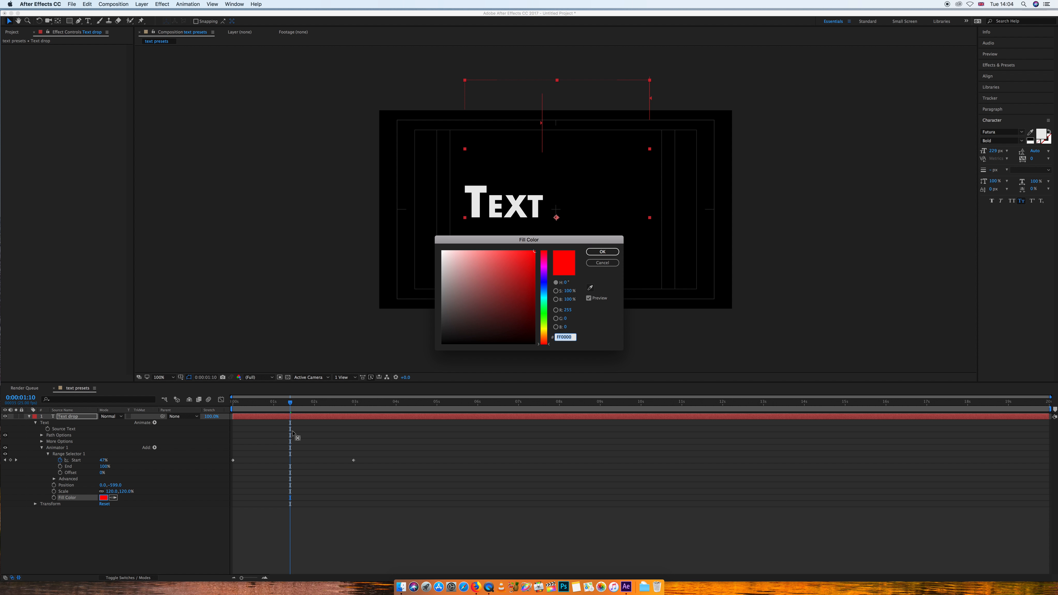
left_click(545, 259)
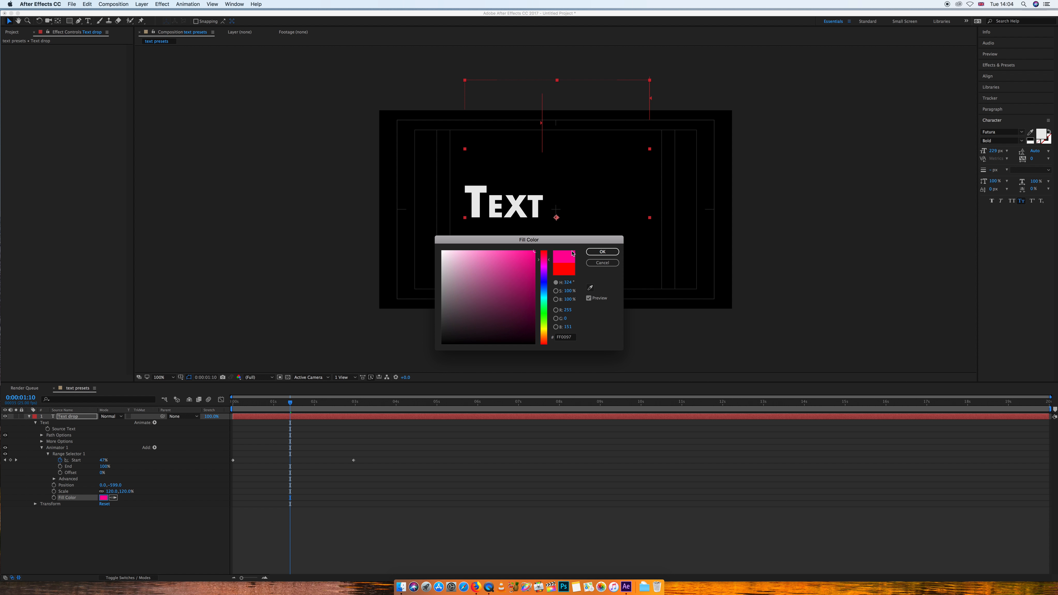
left_click(589, 252)
Scrub through the letter drop and set the animator's vertical Position to -227.
left_click_drag(291, 403, 239, 452)
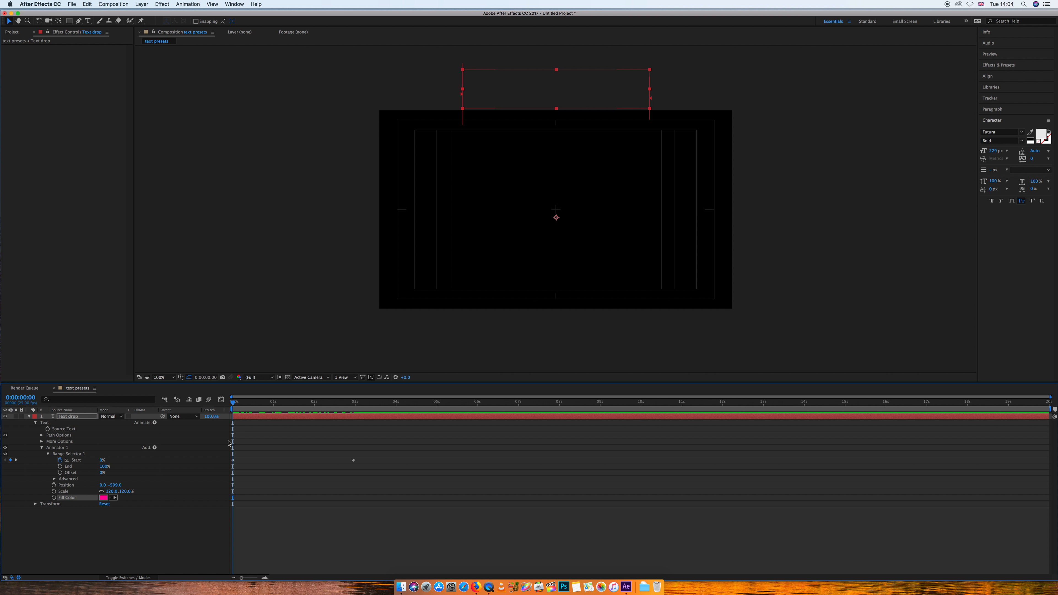
left_click_drag(235, 406, 270, 407)
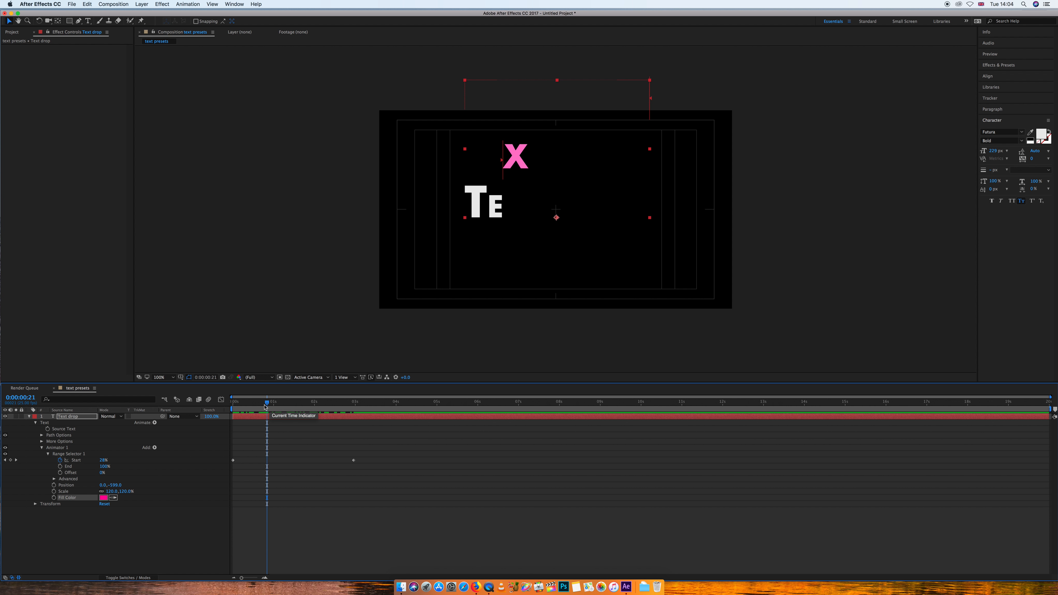
left_click_drag(259, 413, 227, 411)
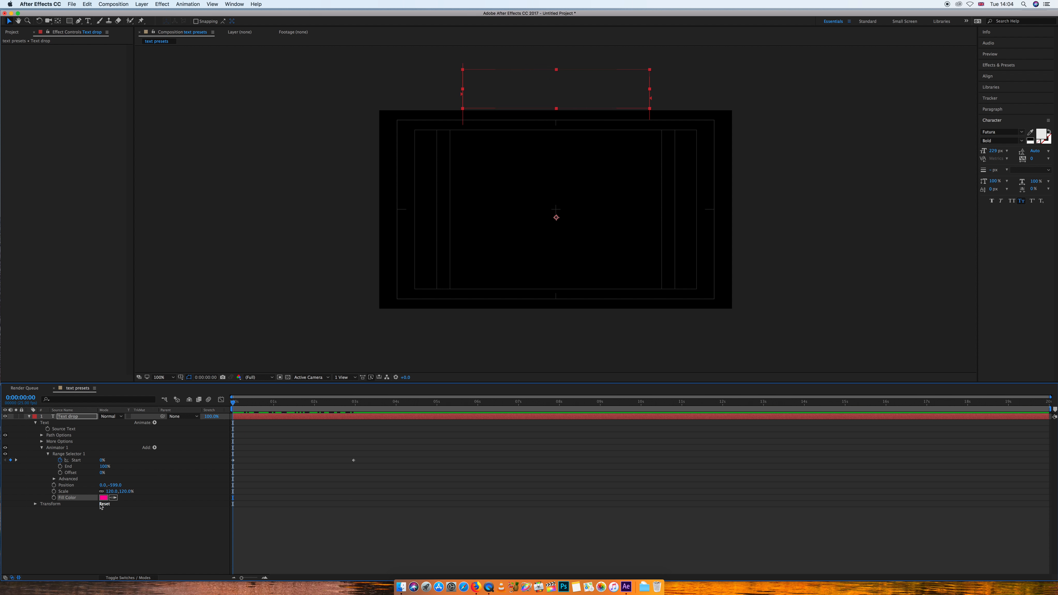
left_click_drag(110, 486, 256, 480)
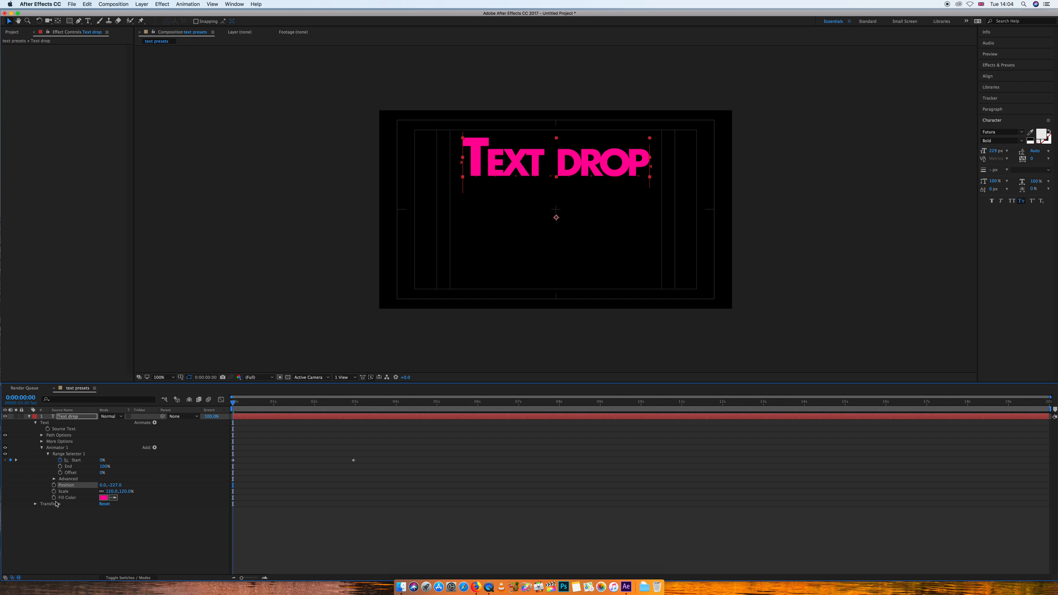
Fade the text layer in with Opacity keyframes of 0% at 0:00:00:00 and 100% at 0:00:00:19.
left_click(35, 504)
left_click(48, 535)
left_click_drag(103, 534, 37, 541)
left_click_drag(239, 404, 244, 403)
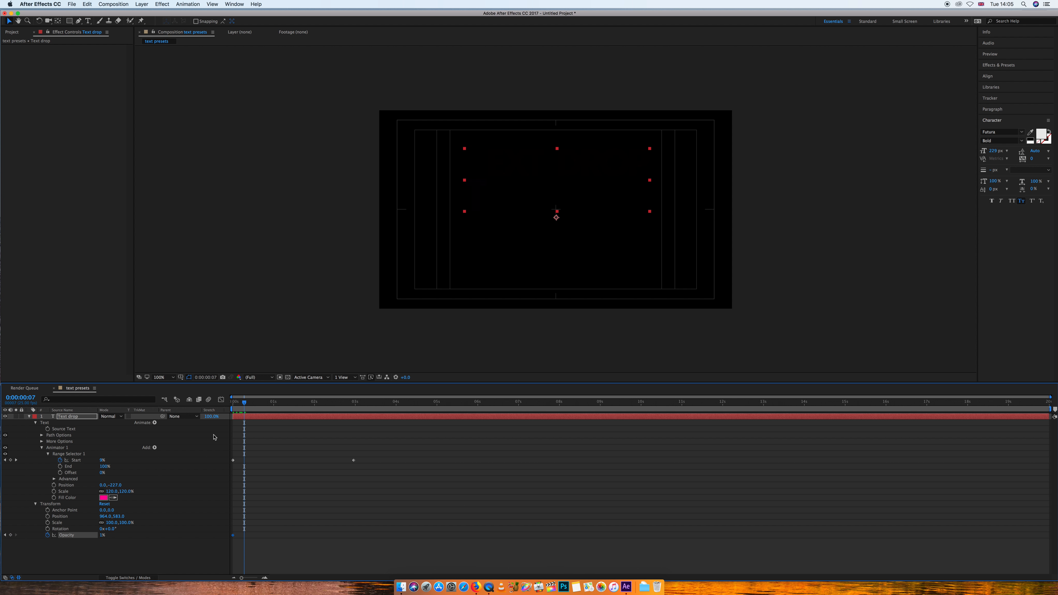
left_click_drag(244, 403, 231, 403)
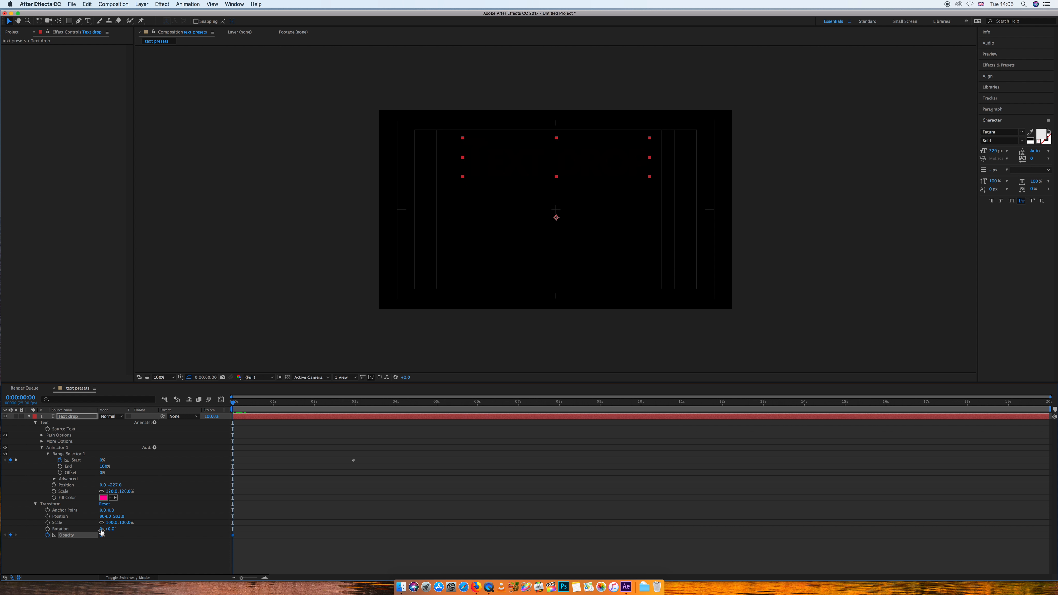
left_click(100, 535)
type("1")
key("Return")
left_click_drag(232, 403, 263, 403)
left_click_drag(111, 534, 155, 534)
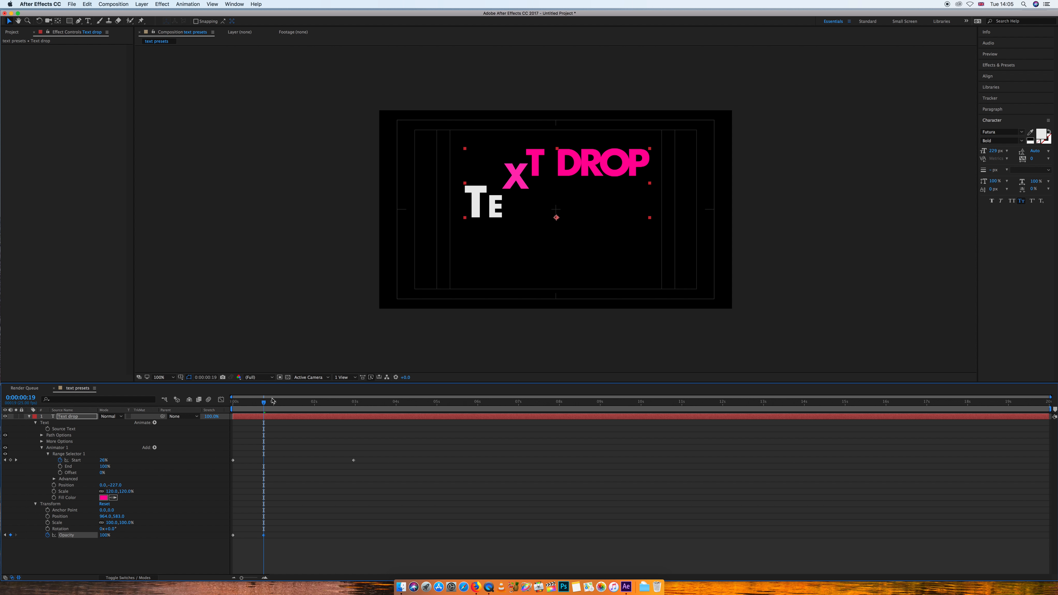
Speed up the drop by moving the second Start keyframe to just before the 2-second mark, and preview the animation.
left_click_drag(264, 403, 206, 415)
key("space")
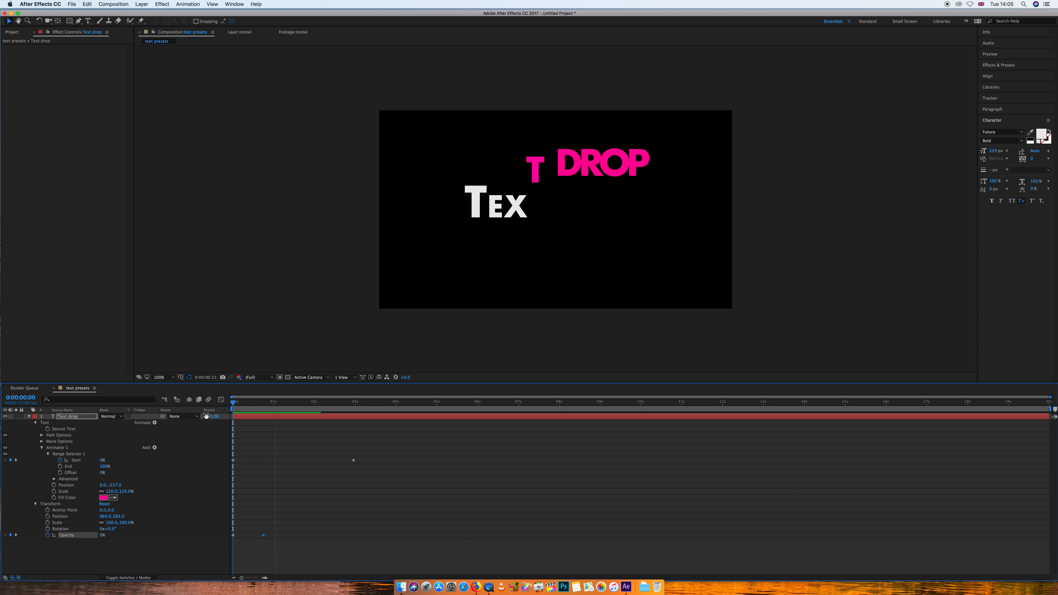
left_click_drag(352, 460, 229, 416)
key("space")
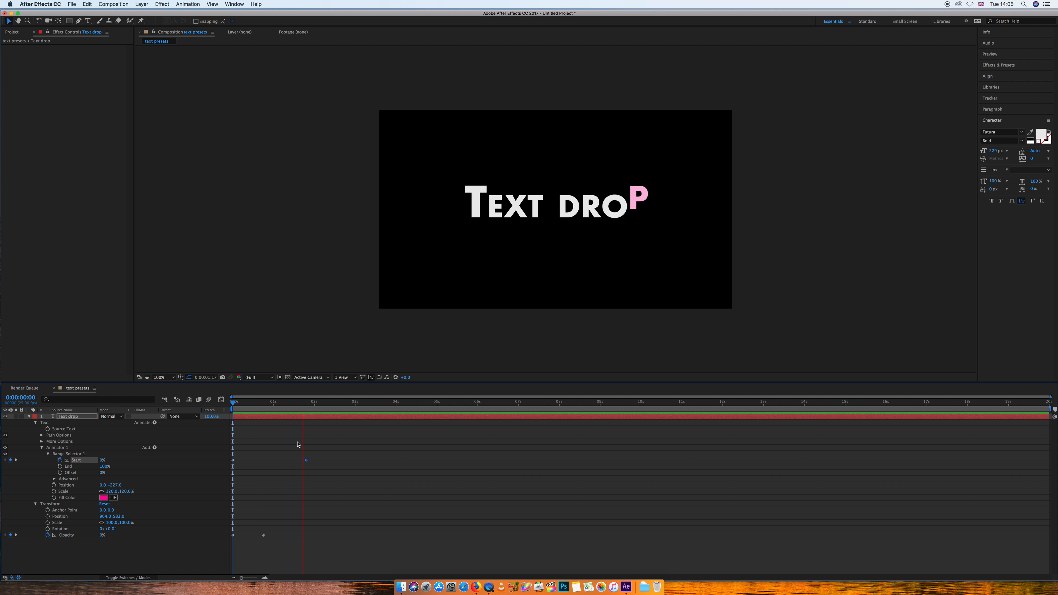
key("space")
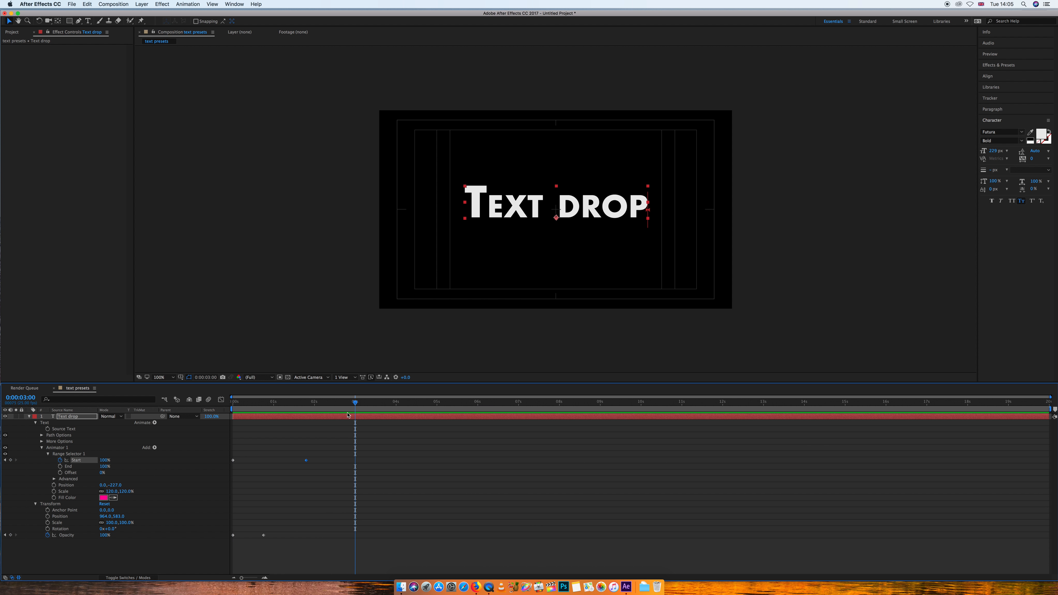
left_click_drag(337, 408, 243, 413)
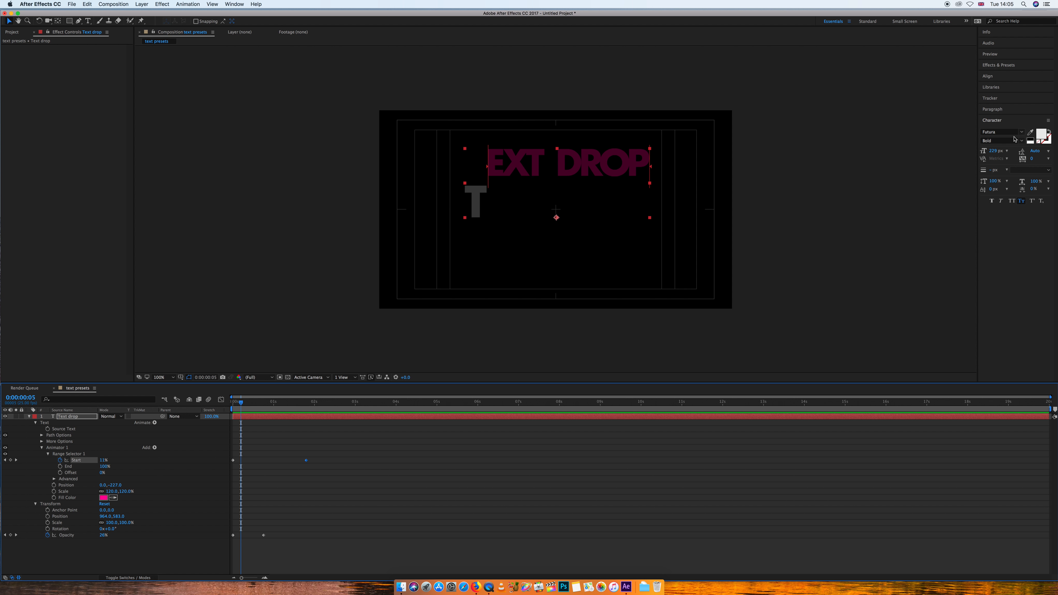
Browse the Lights and Optical and Blurs folders of the text animation presets.
left_click(998, 65)
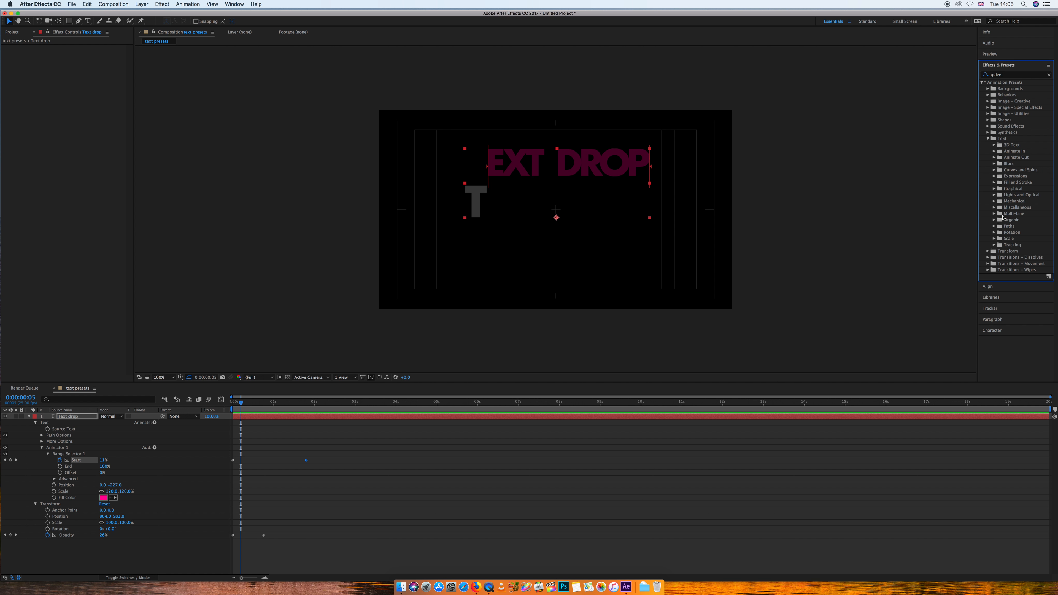
left_click(994, 195)
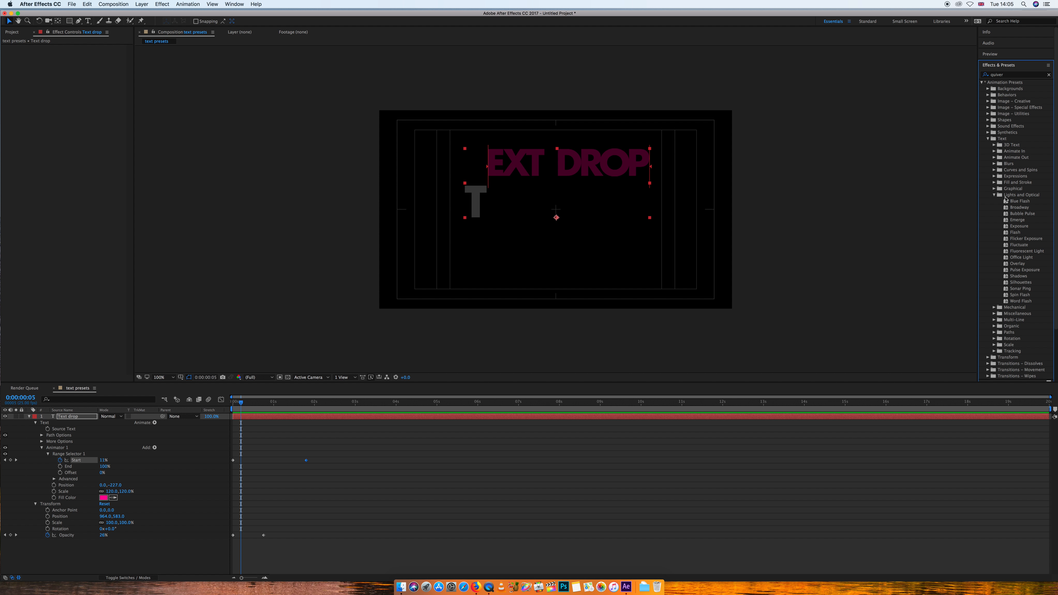
left_click(994, 163)
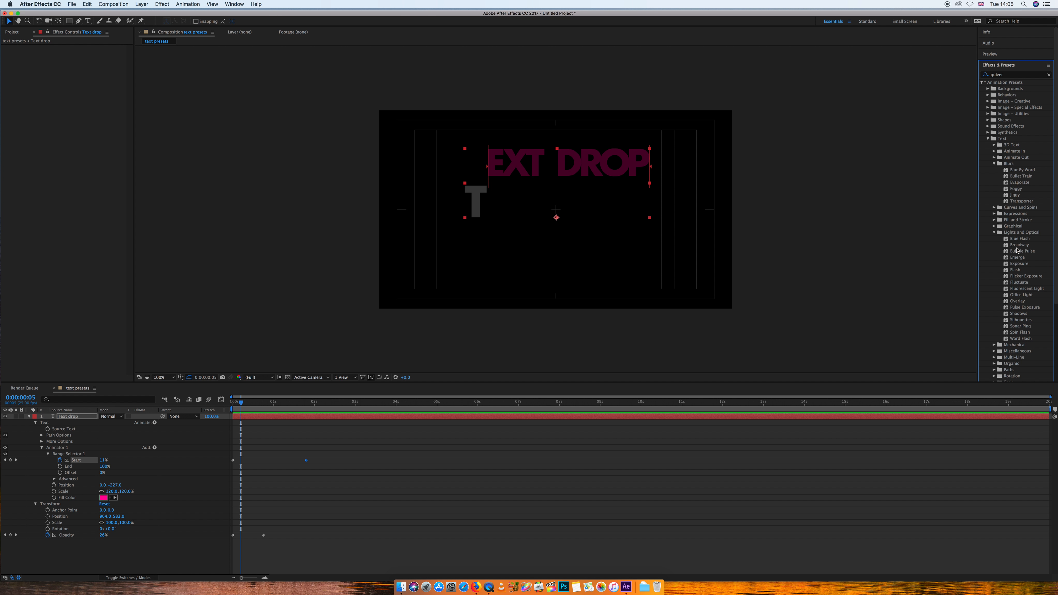
Create a new composition named "radio waves", keeping the HDTV 1080 25 preset and the 20-second duration.
left_click(90, 300)
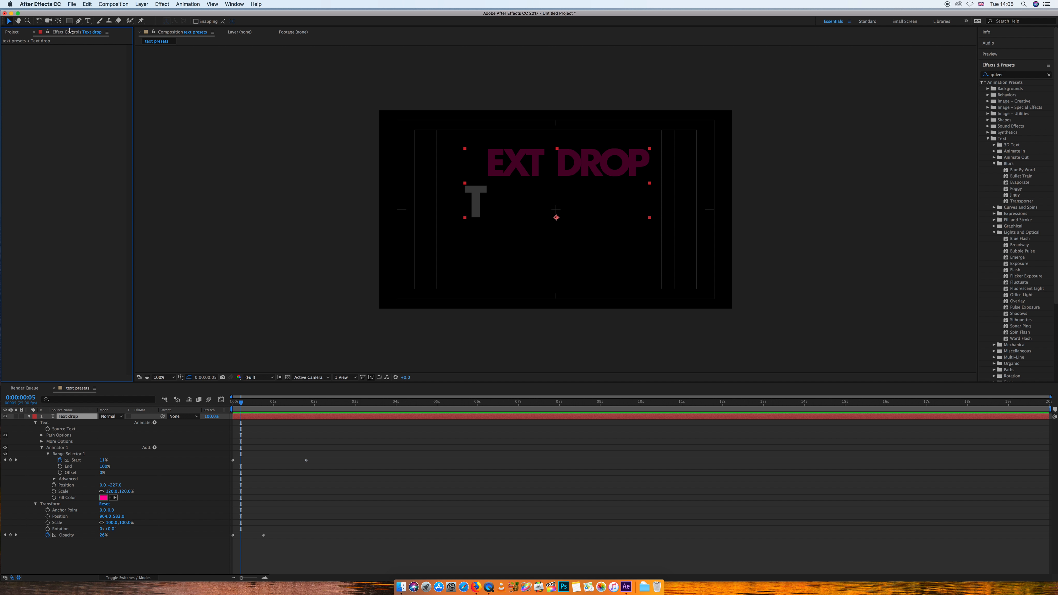
left_click(19, 33)
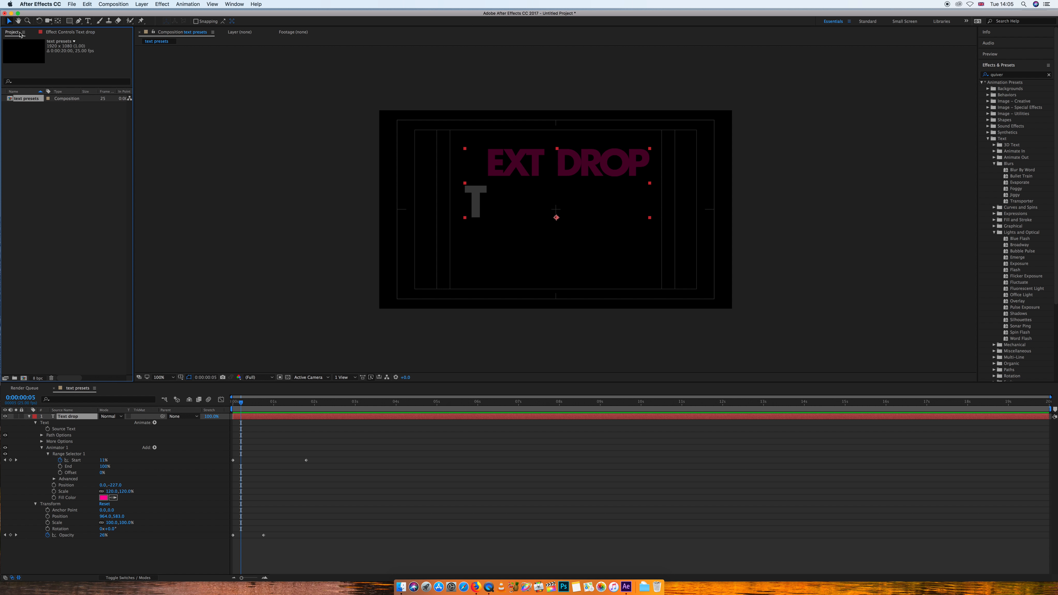
left_click(24, 379)
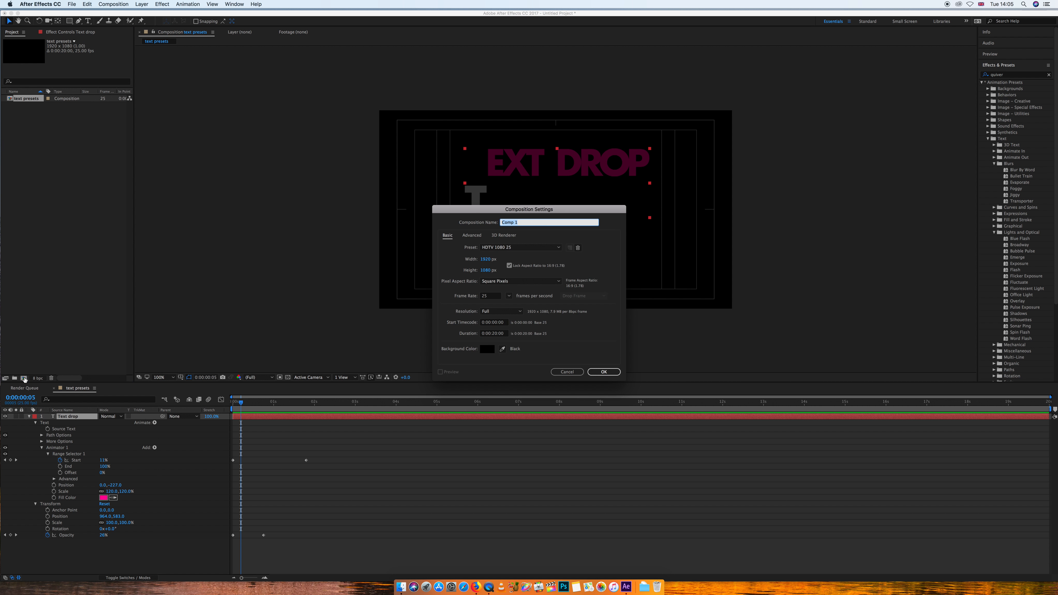
type("radio waves")
key("Return")
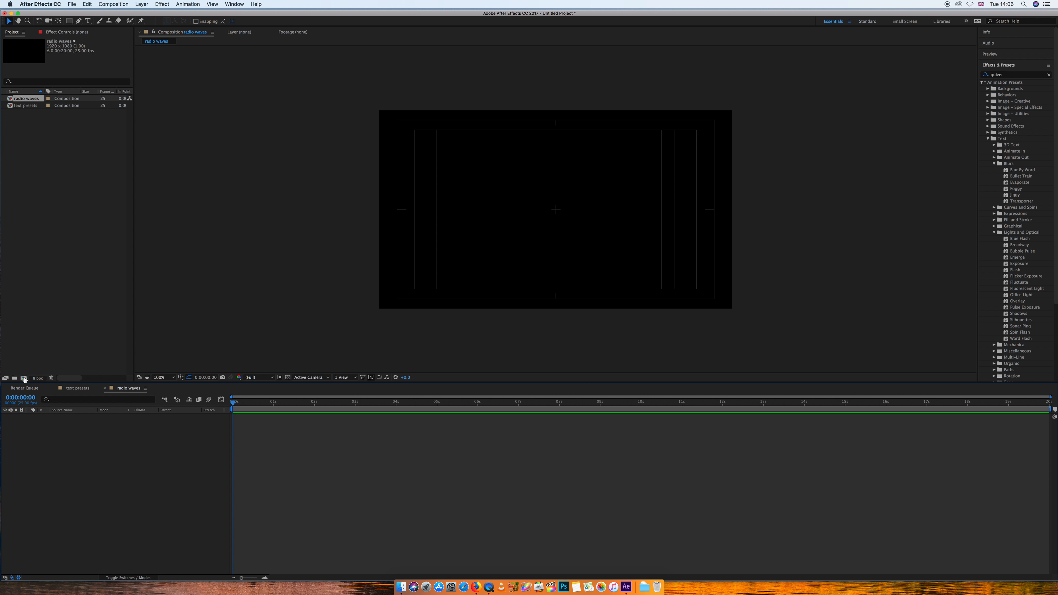
Add a full-frame medium yellow solid layer to the radio waves composition.
left_click(141, 6)
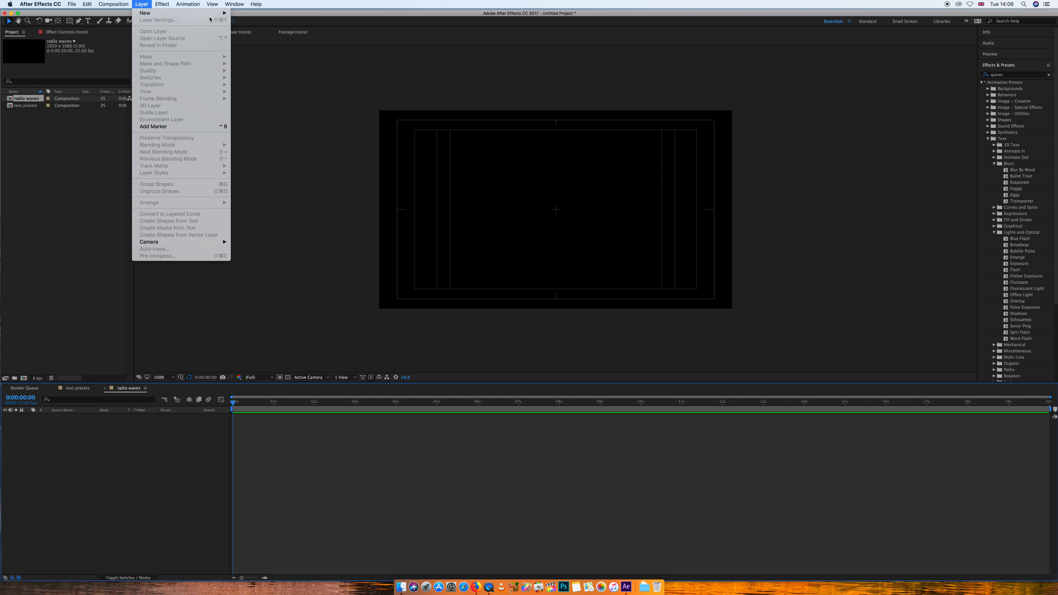
mouse_move(187, 13)
left_click(238, 22)
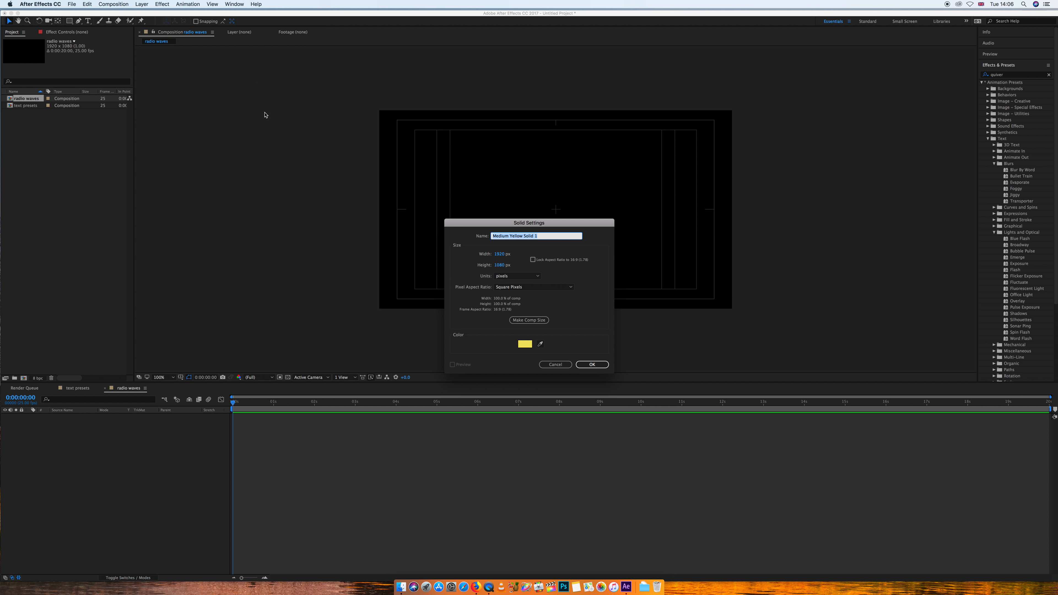
left_click(590, 365)
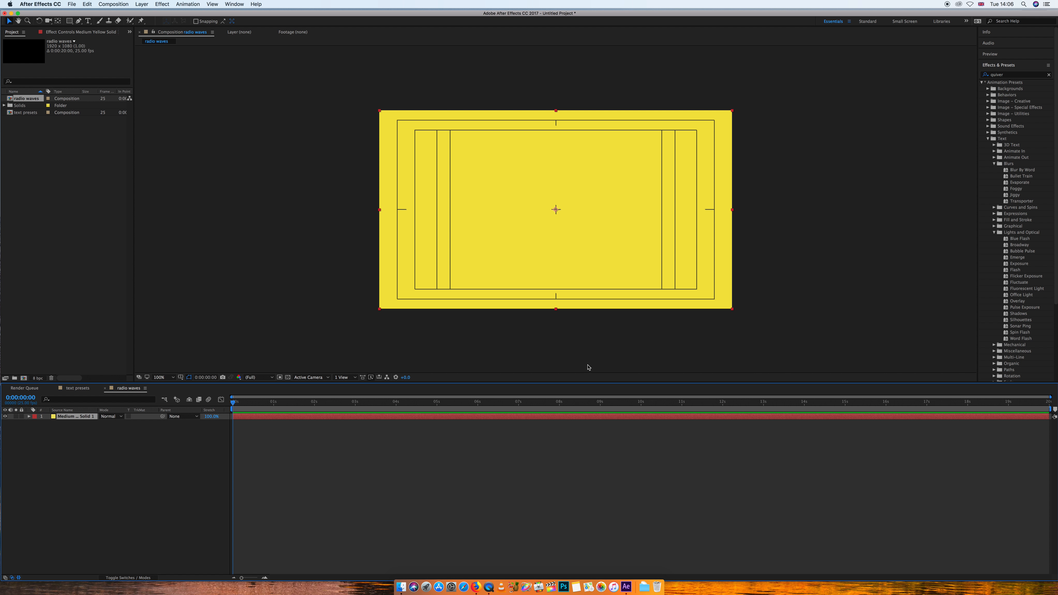
Find the Radio Waves effect, apply it to the yellow solid, and preview the expanding rings.
left_click(1006, 74)
left_click_drag(1007, 75, 987, 74)
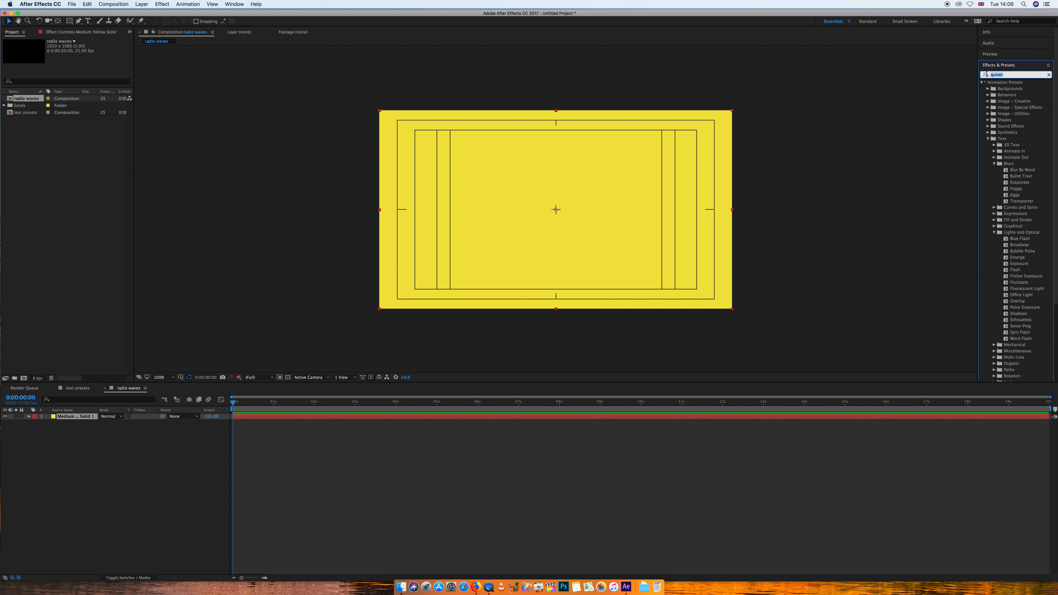
type("radio waves")
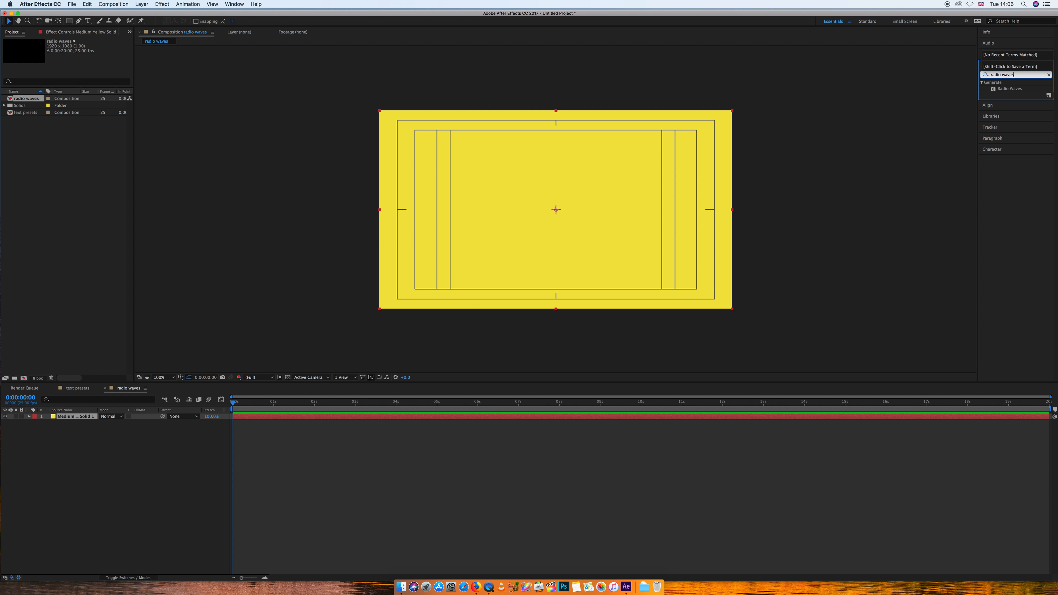
key("Return")
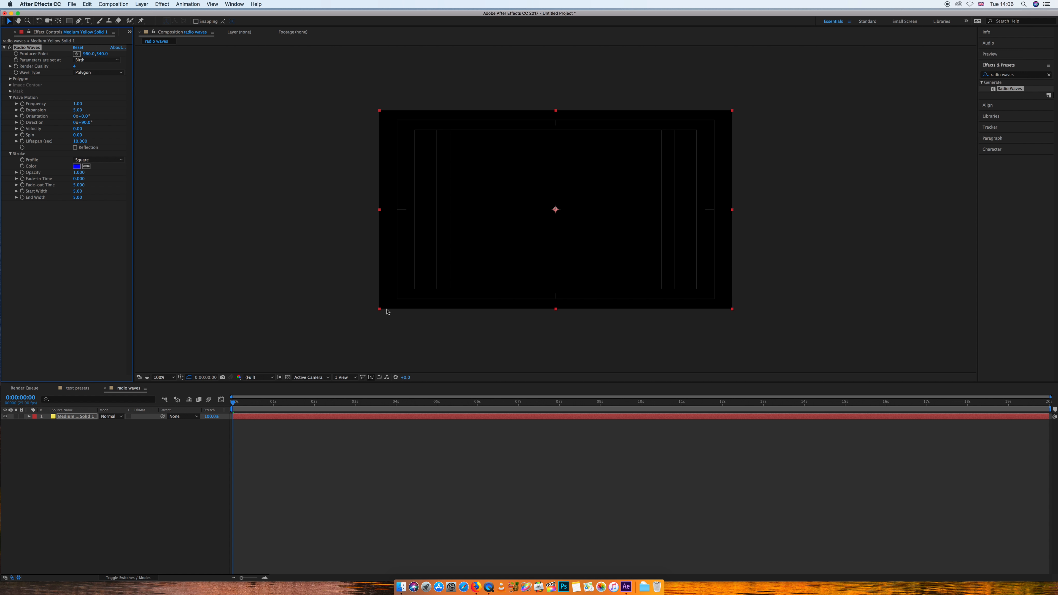
key("space")
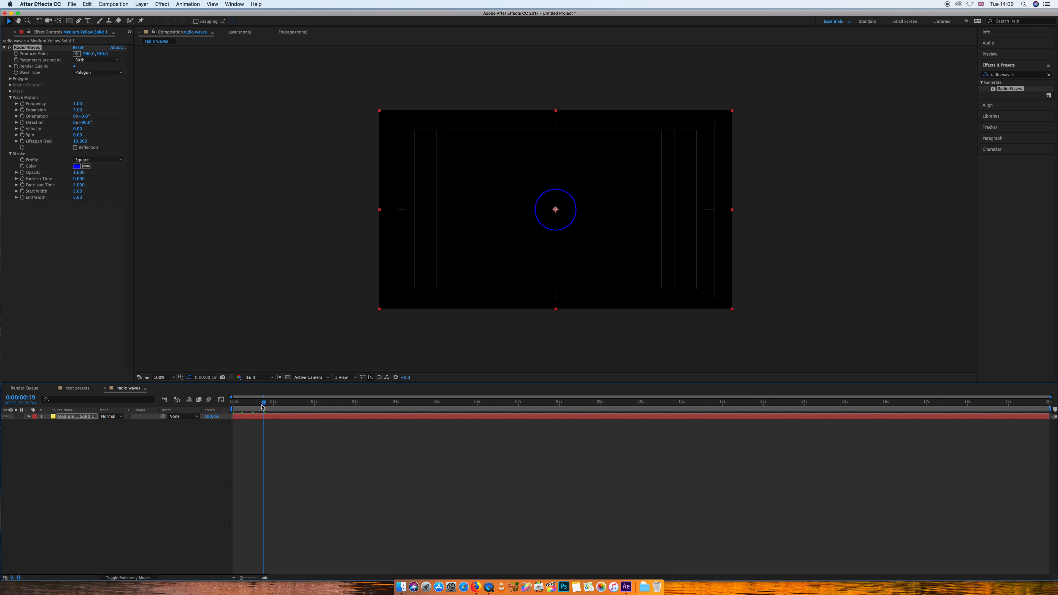
key("space")
key("space")
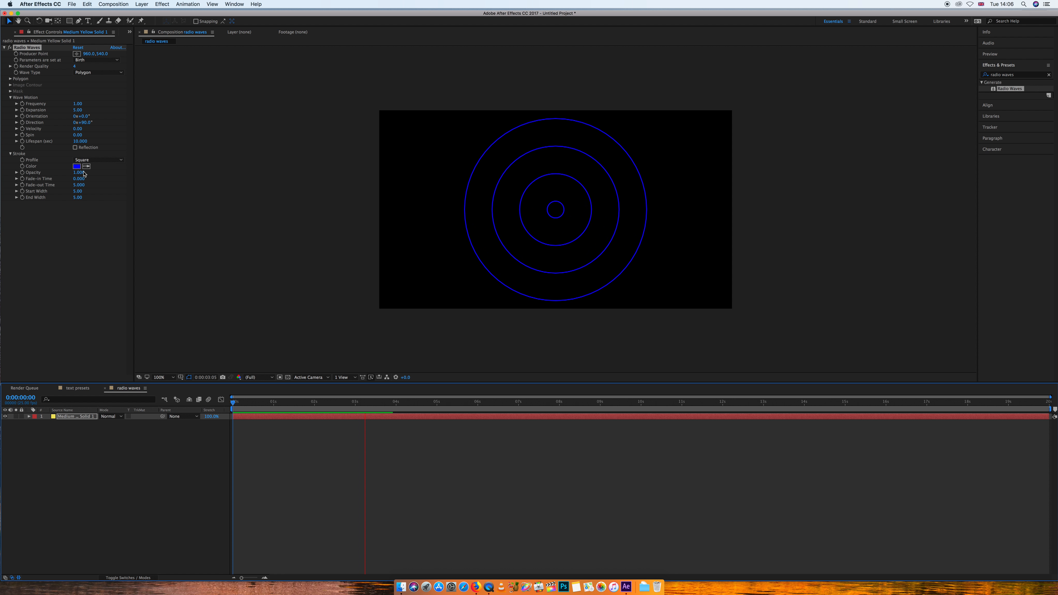
Change the stroke color of the radio waves to bright yellow.
left_click(77, 166)
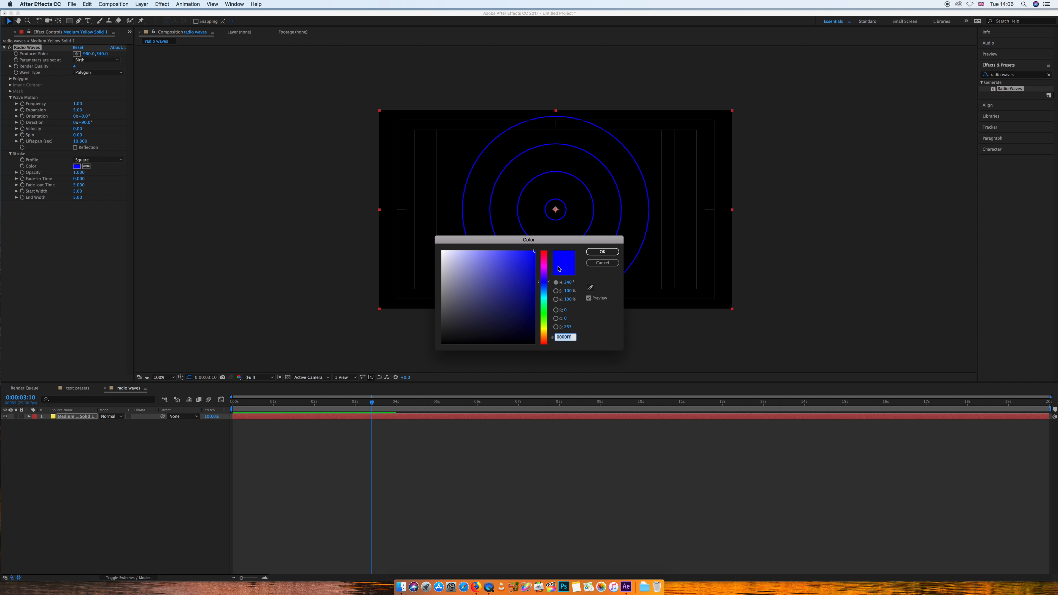
left_click(546, 311)
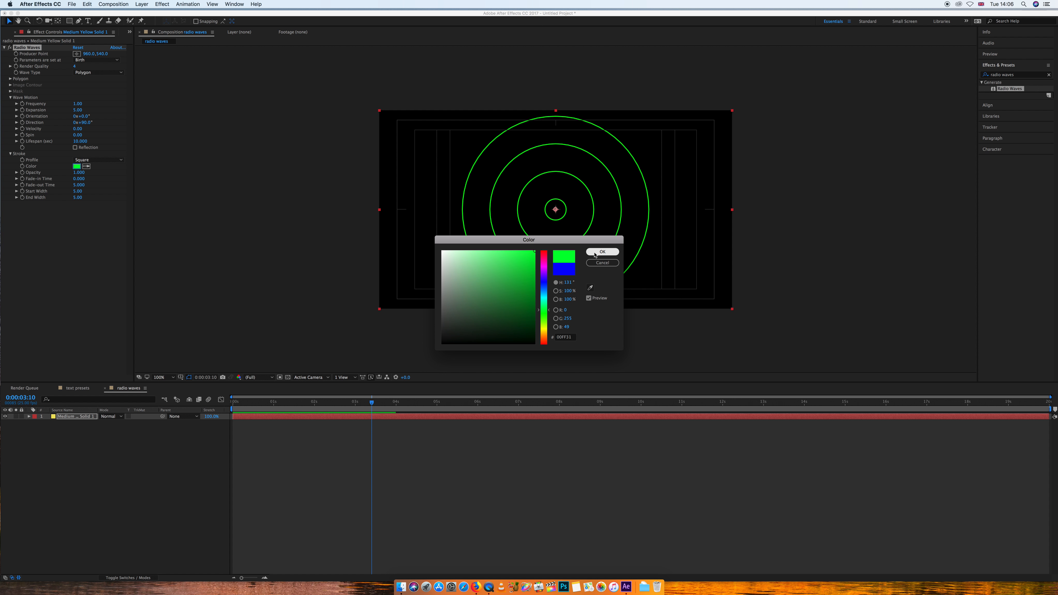
left_click(542, 329)
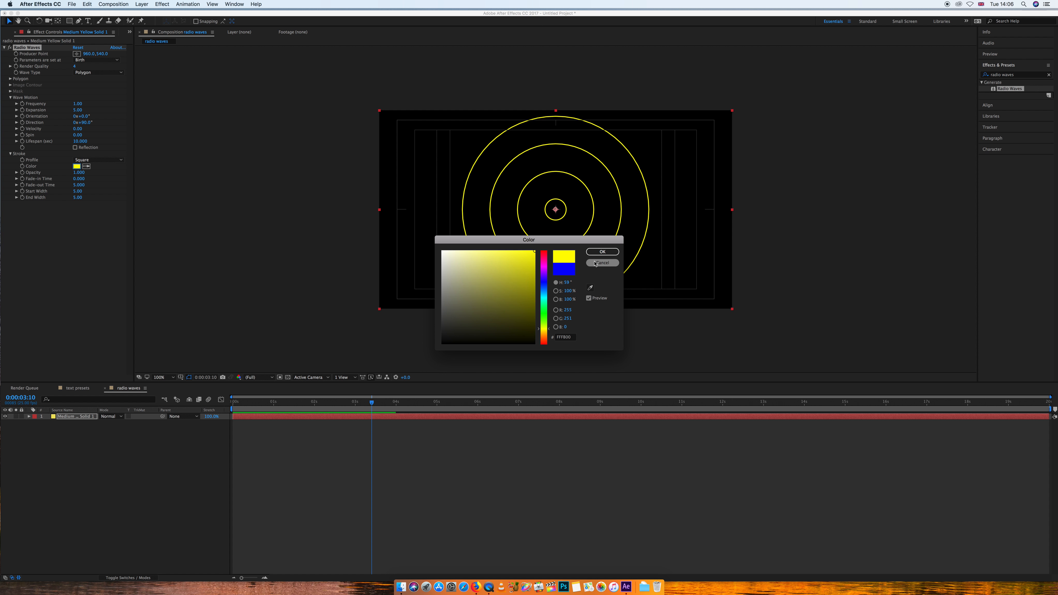
left_click(602, 252)
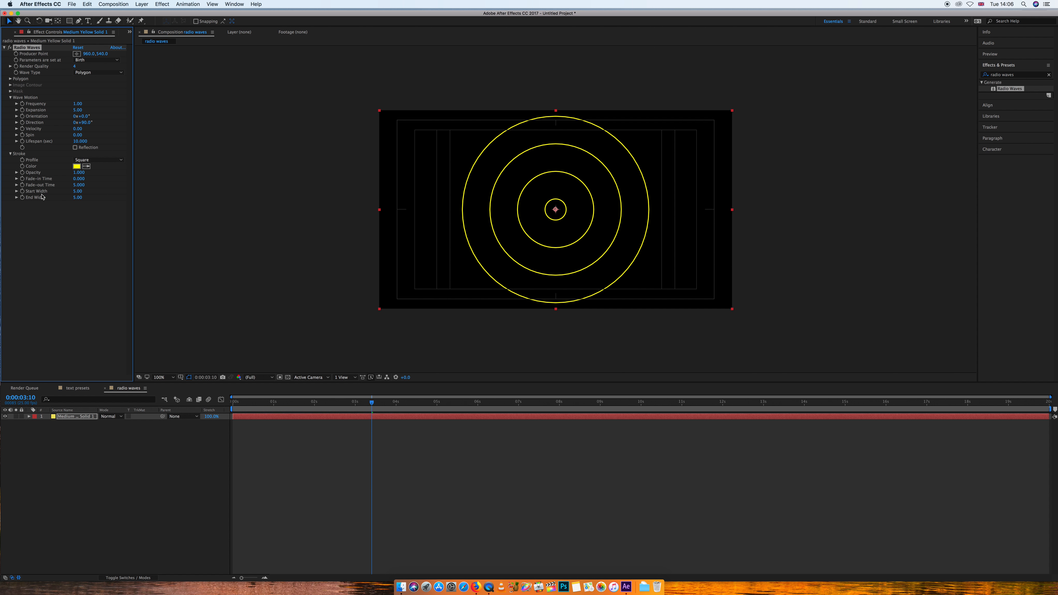
Set the waves' Frequency to 4.10, lengthen the Fade-in Time, and set Fade-out Time to 7.500 and End Width to 26.70.
left_click(82, 103)
type("4.2")
key("Return")
left_click_drag(86, 102, 85, 103)
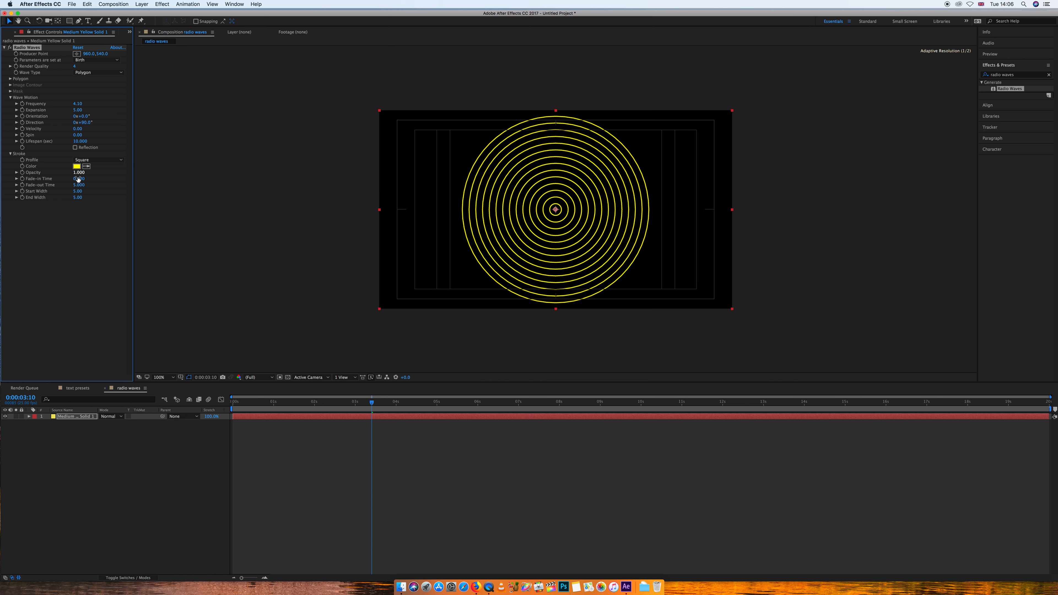
left_click_drag(79, 179, 148, 190)
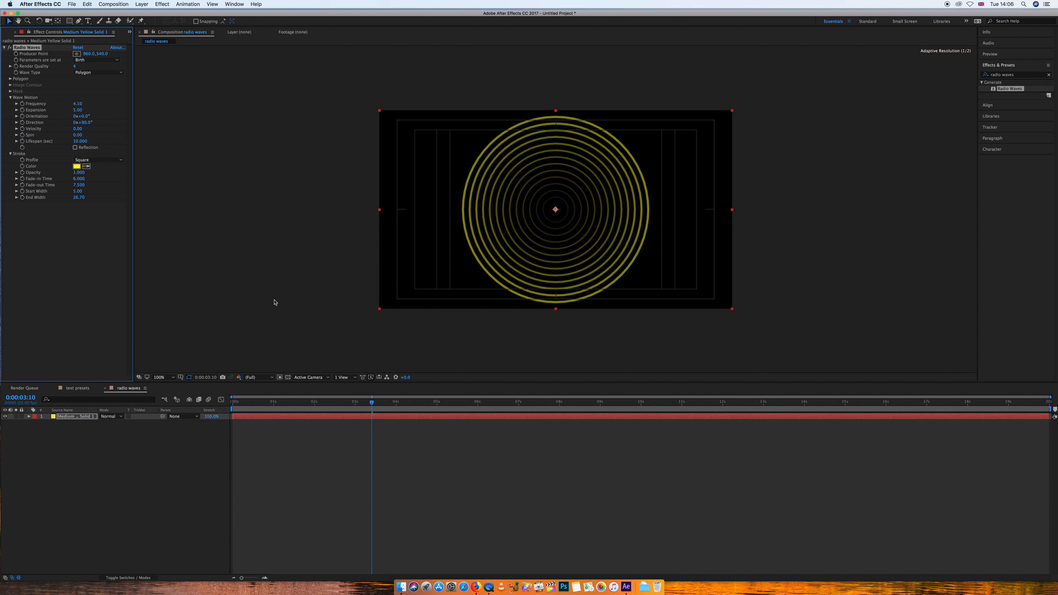
Try the Reflection option of the wave motion while scrubbing the timeline, and turn it back off.
left_click_drag(373, 403, 343, 402)
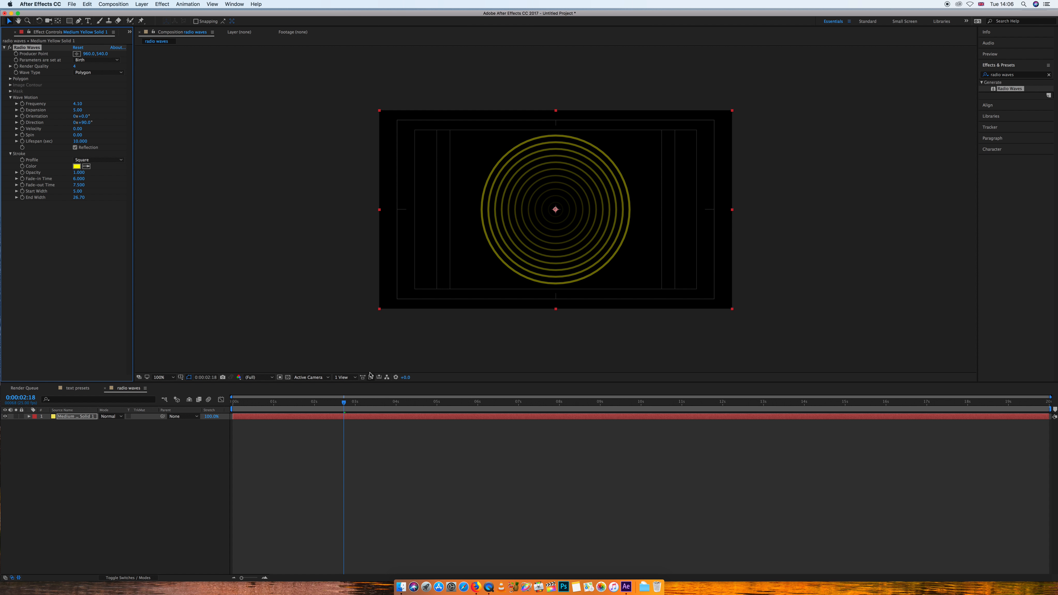
left_click_drag(349, 400, 232, 401)
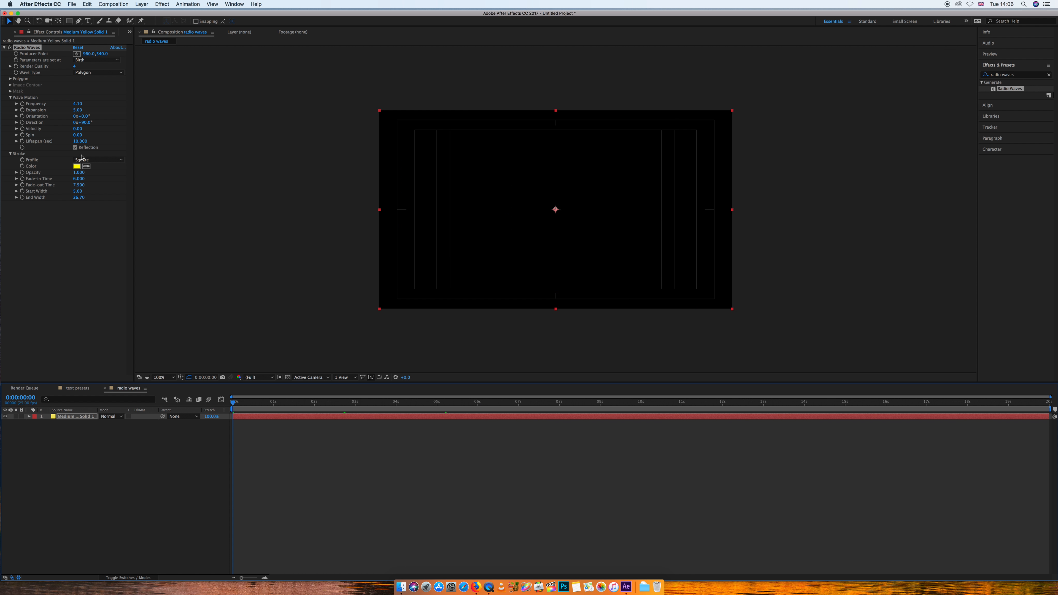
left_click(75, 147)
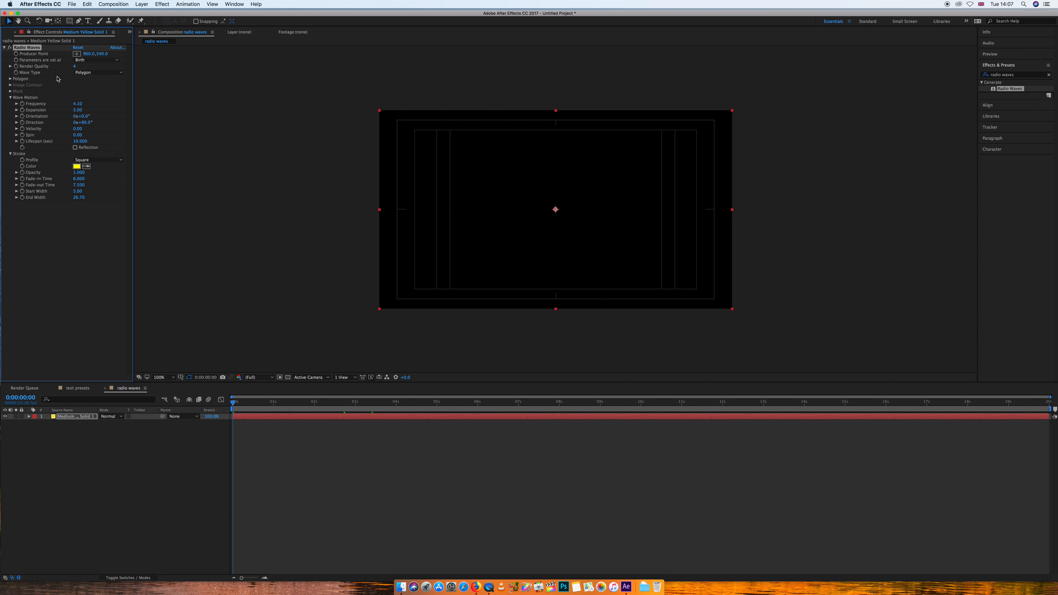
Turn the wave polygon into a star with 6 sides and scrub to 0:00:04:07 to check the shape.
left_click(10, 79)
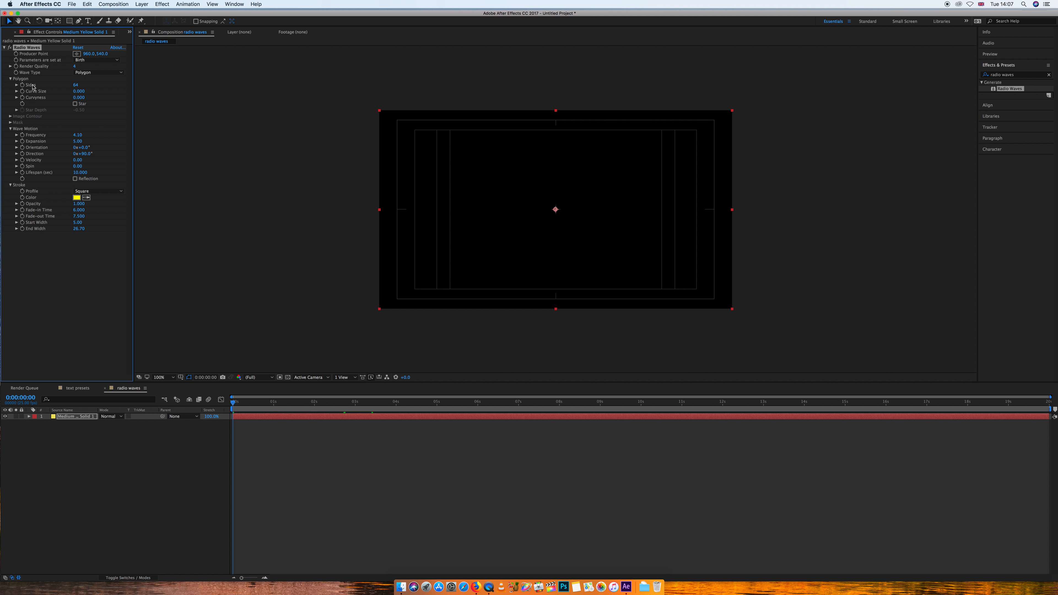
left_click(75, 104)
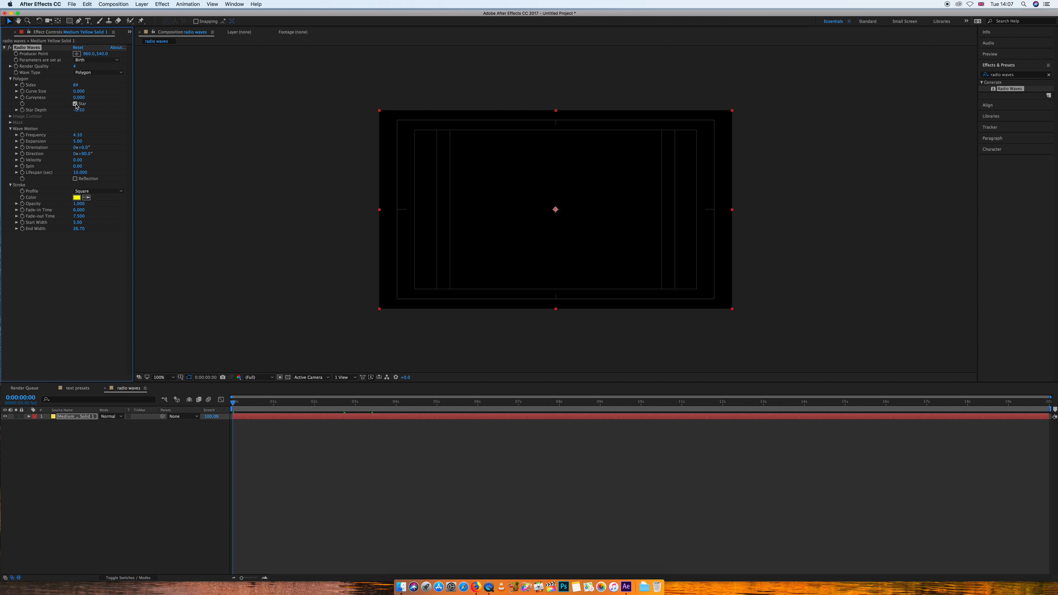
left_click(75, 85)
type("6")
key("Return")
left_click_drag(234, 402, 408, 401)
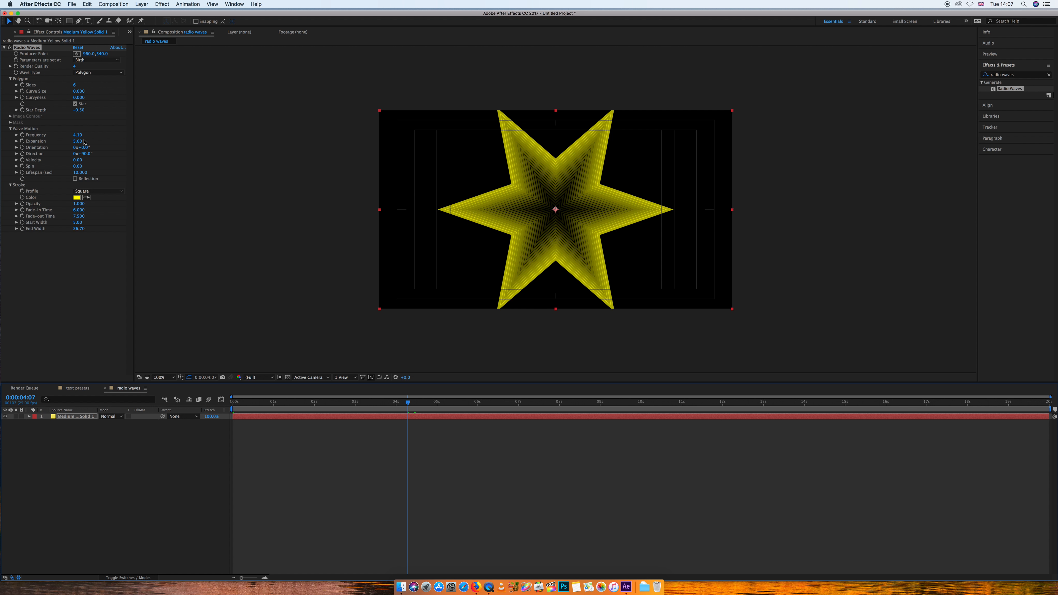
Lower the star waves' Frequency, set Orientation to 12° and Direction to 108°, raise Velocity, set Spin to 8, and scrub the result.
left_click_drag(77, 135, 74, 135)
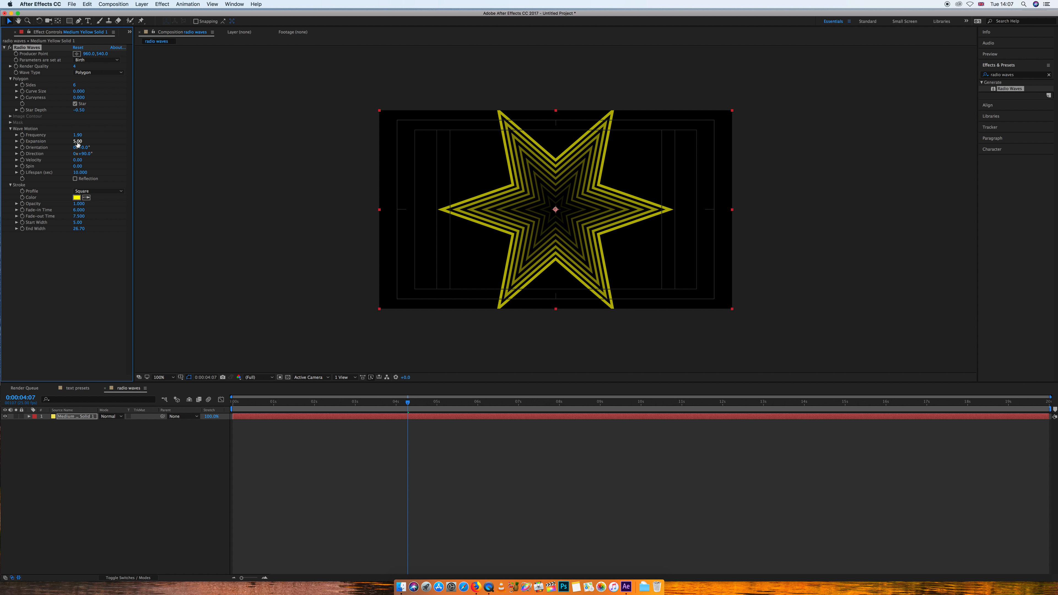
left_click_drag(84, 146, 98, 154)
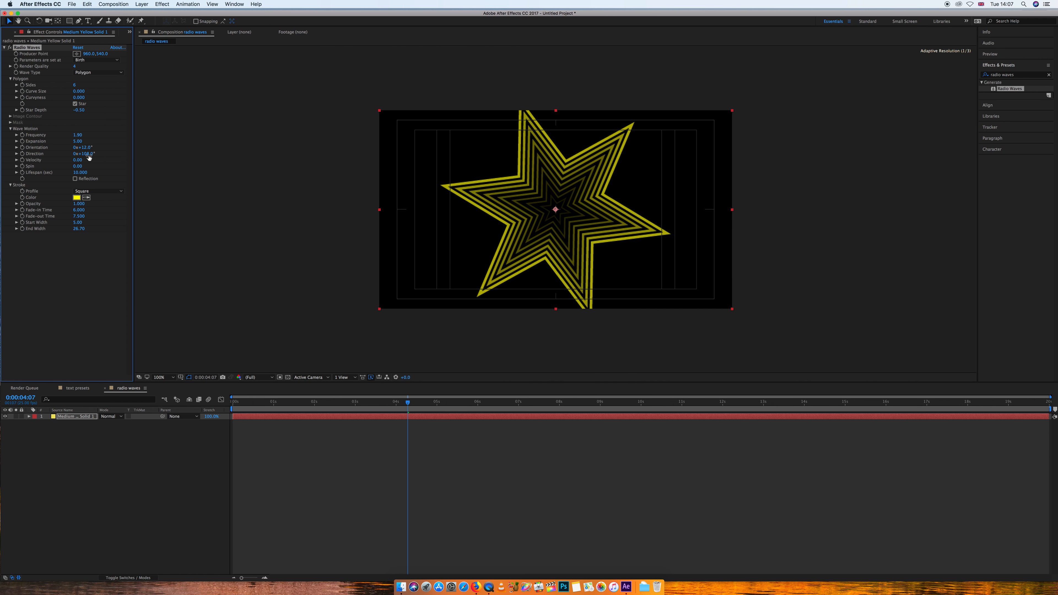
left_click_drag(78, 160, 81, 166)
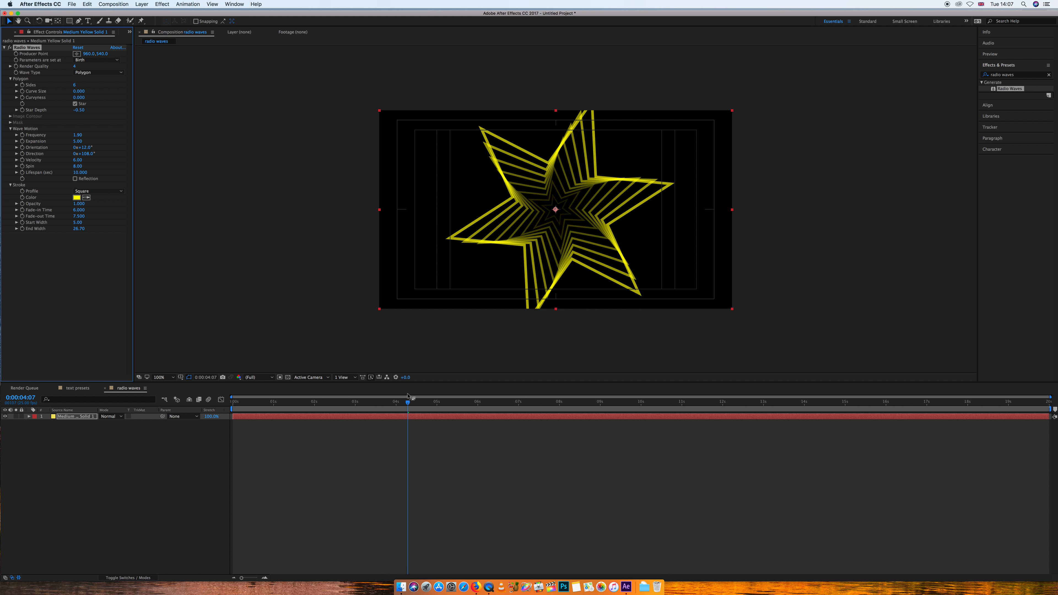
left_click_drag(409, 403, 461, 403)
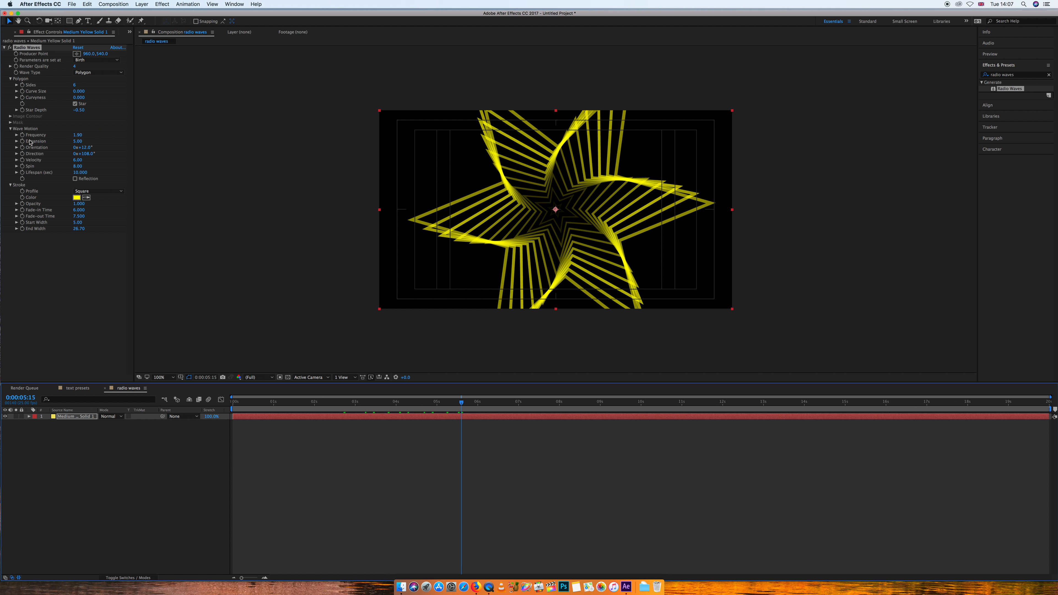
Reduce the star polygon to 3 sides and preview the animation from near the start.
left_click_drag(75, 85, 72, 86)
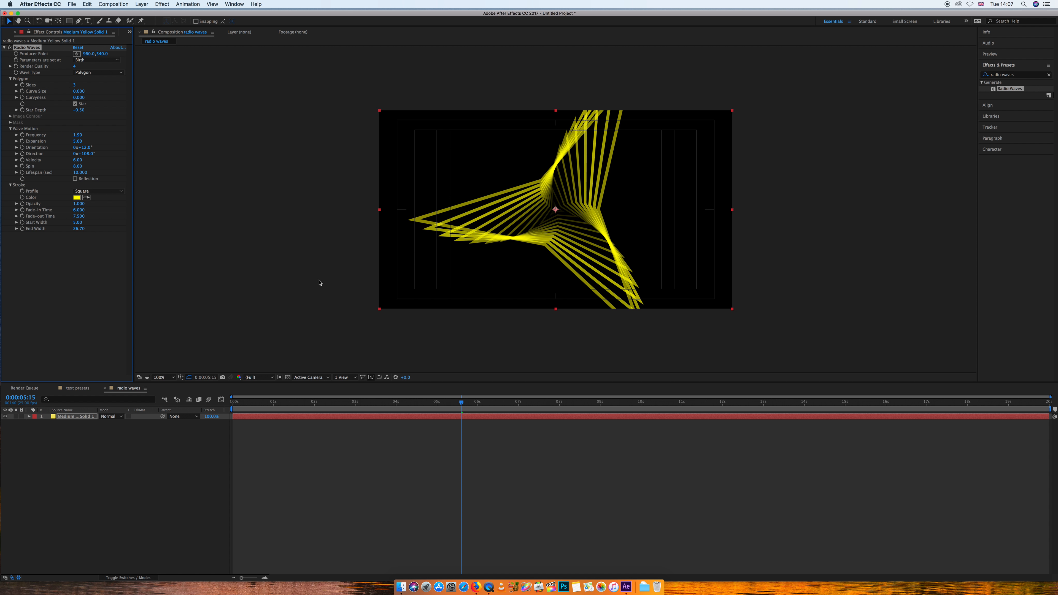
left_click_drag(462, 406, 254, 404)
key("space")
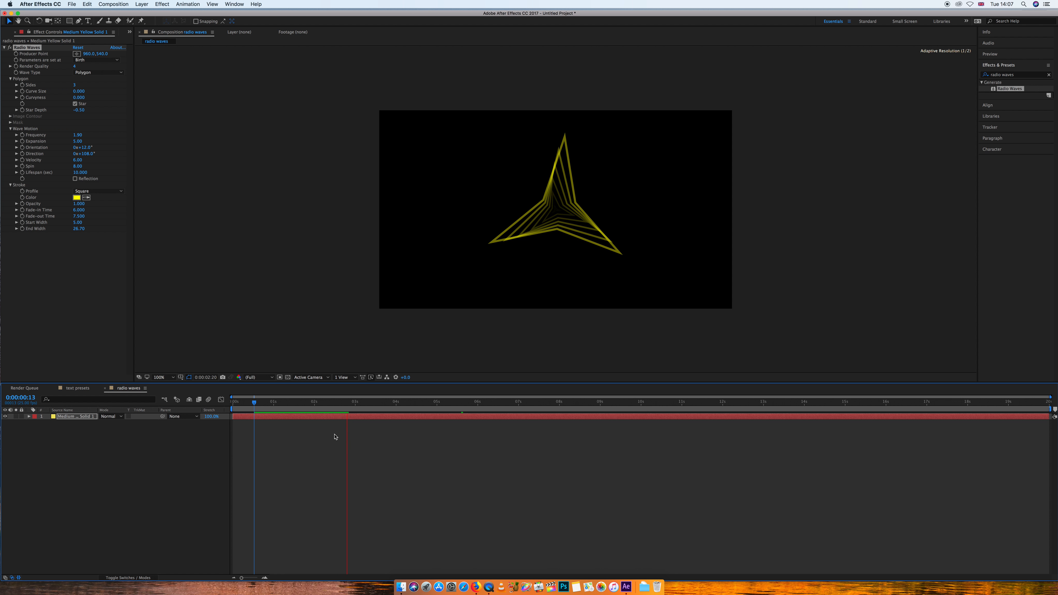
key("space")
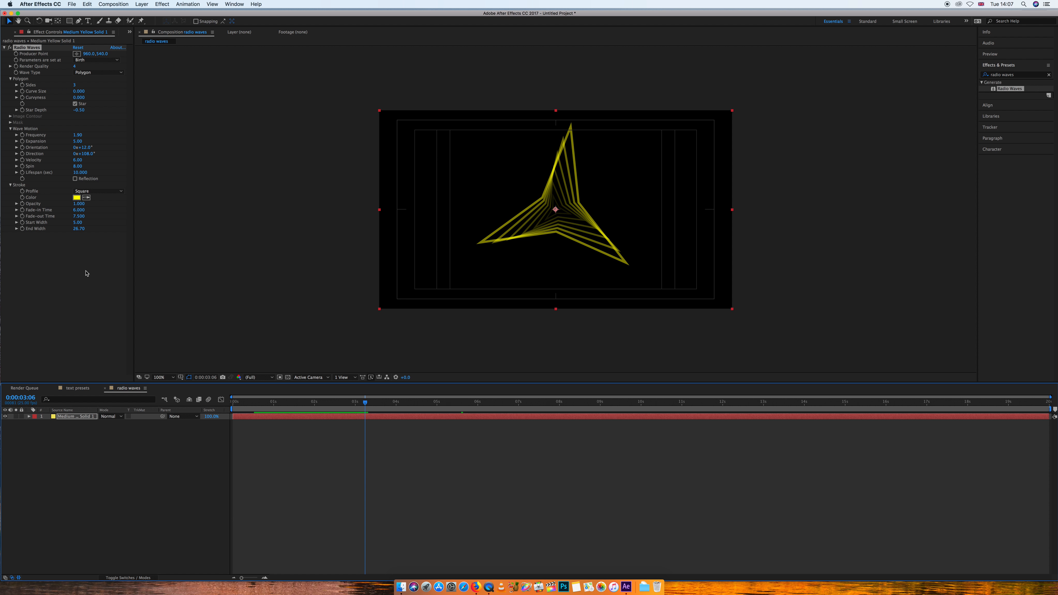
Import blur.mov into the project from the afx exports folder inside the Desktop's afx folder.
left_click(129, 32)
left_click(142, 41)
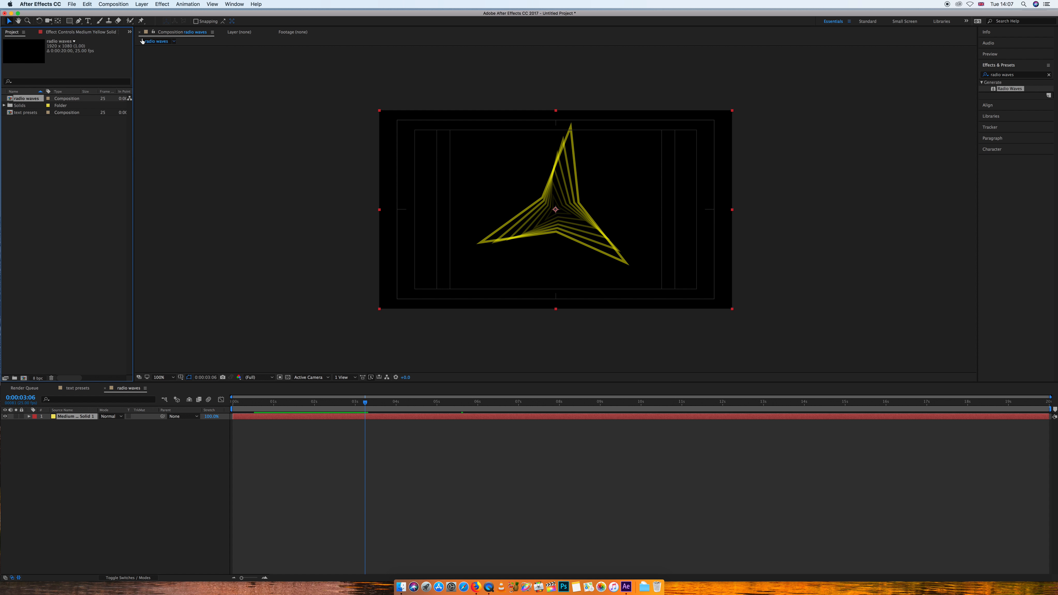
left_click(73, 201)
double_click(73, 201)
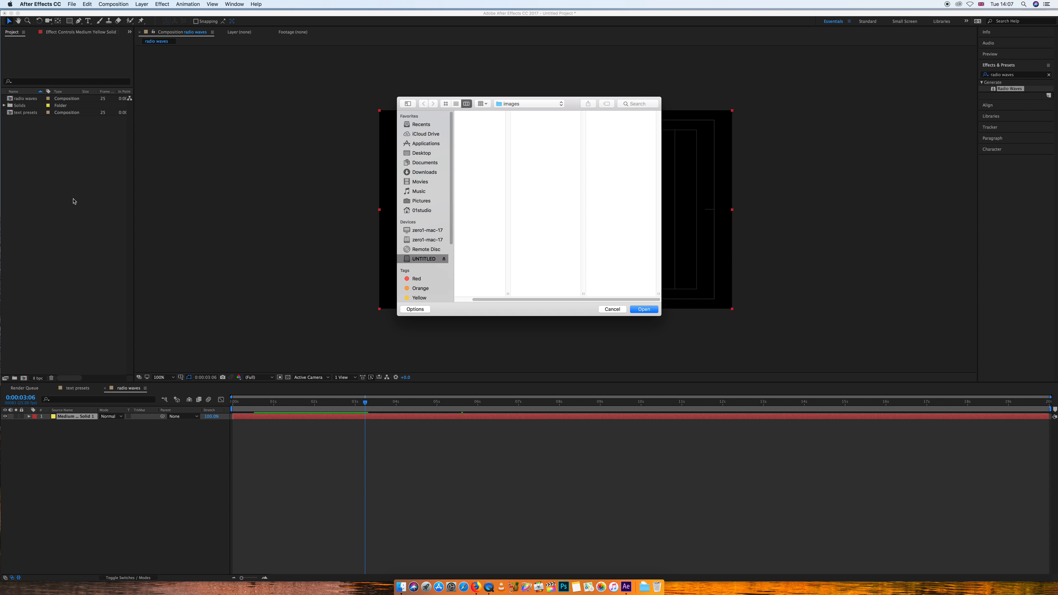
left_click(421, 153)
left_click(462, 117)
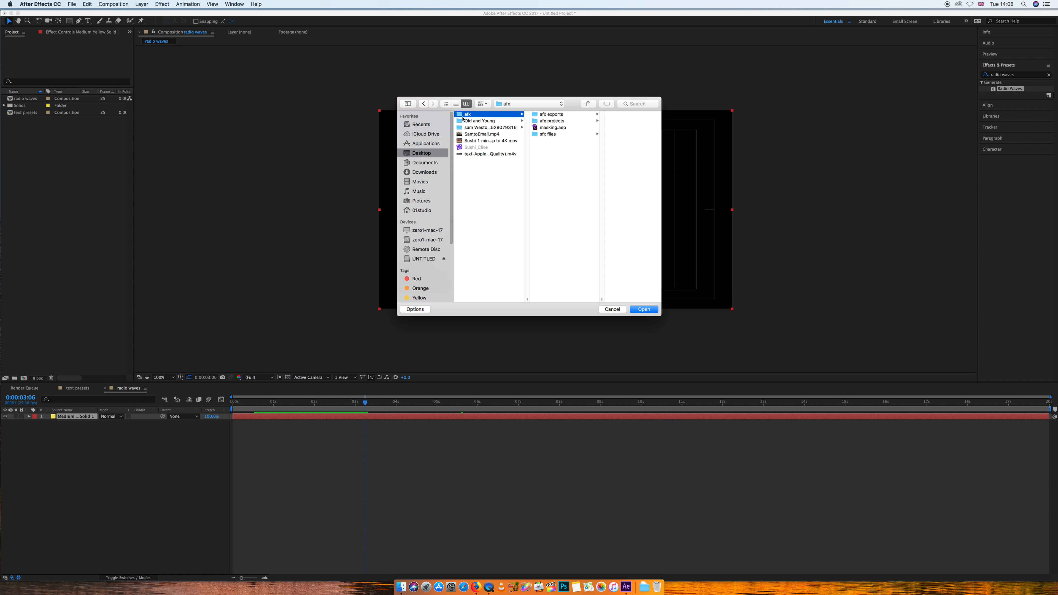
left_click(541, 115)
left_click(573, 133)
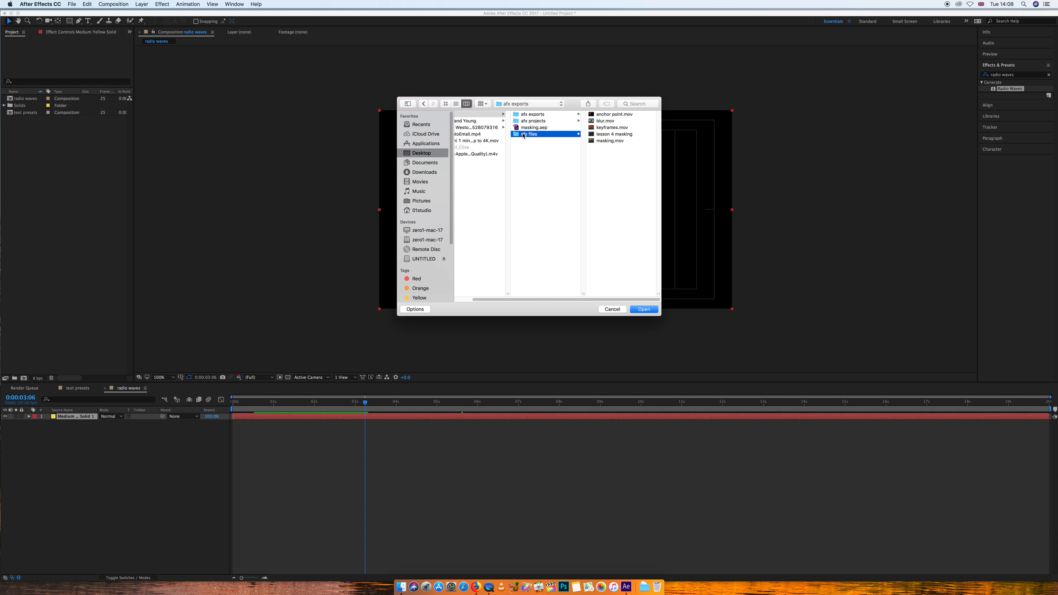
left_click(543, 116)
left_click(596, 121)
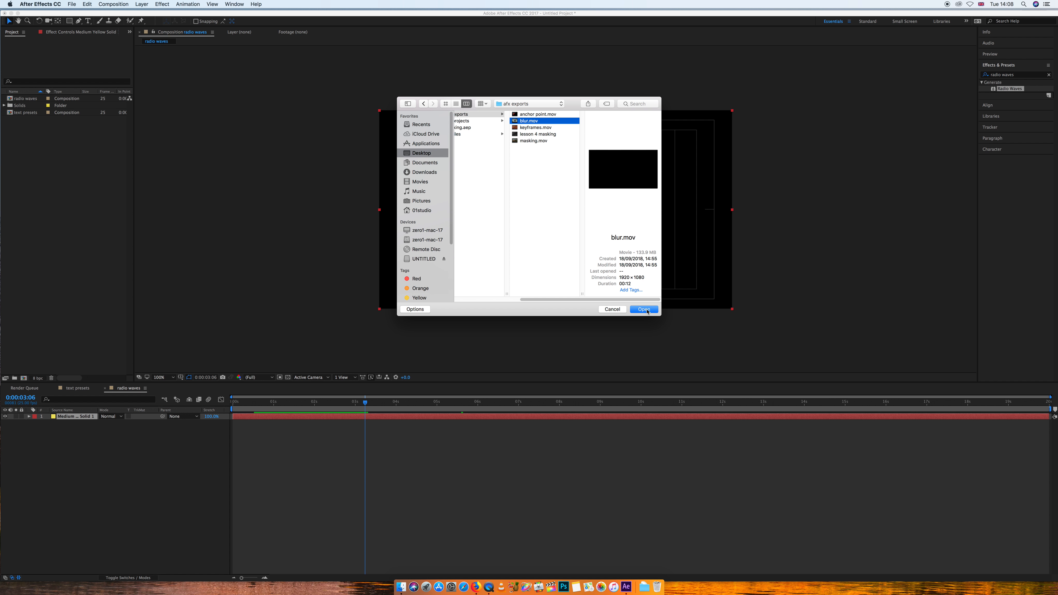
left_click(644, 309)
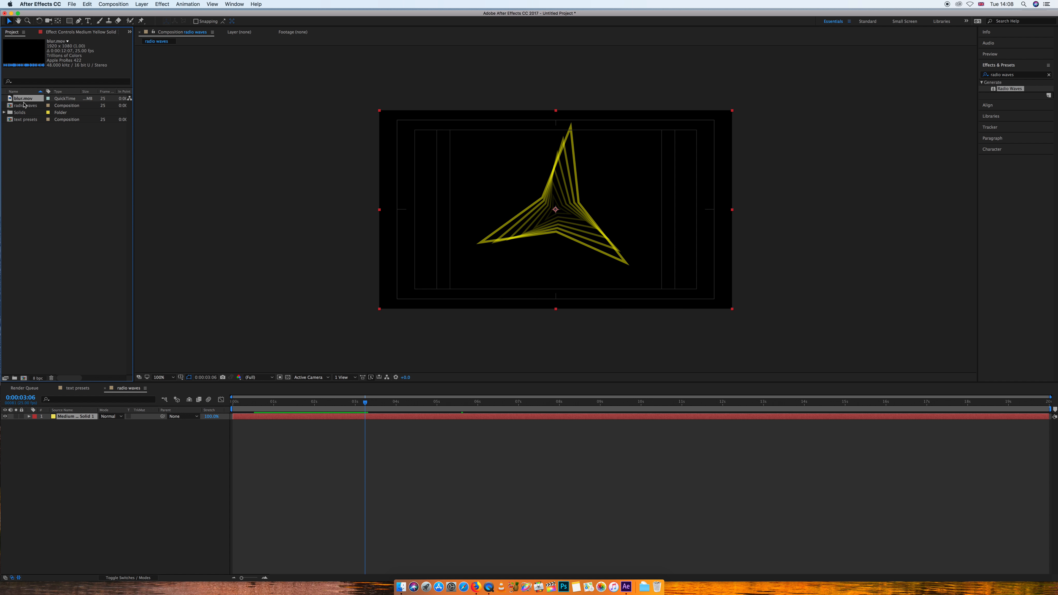
Add blur.mov to the radio waves composition beneath the yellow solid and mute its audio.
left_click_drag(22, 100, 54, 441)
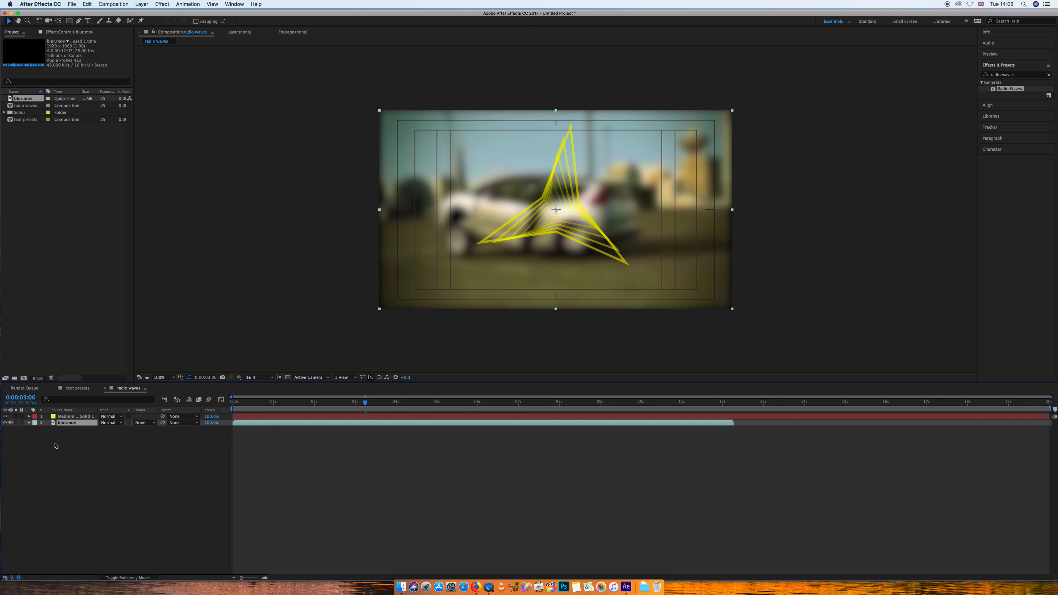
left_click(10, 422)
Set blur.mov's track matte to Alpha Matte "Medium Yellow Solid 1" and preview the animation from about 0:00:04:01.
left_click(144, 423)
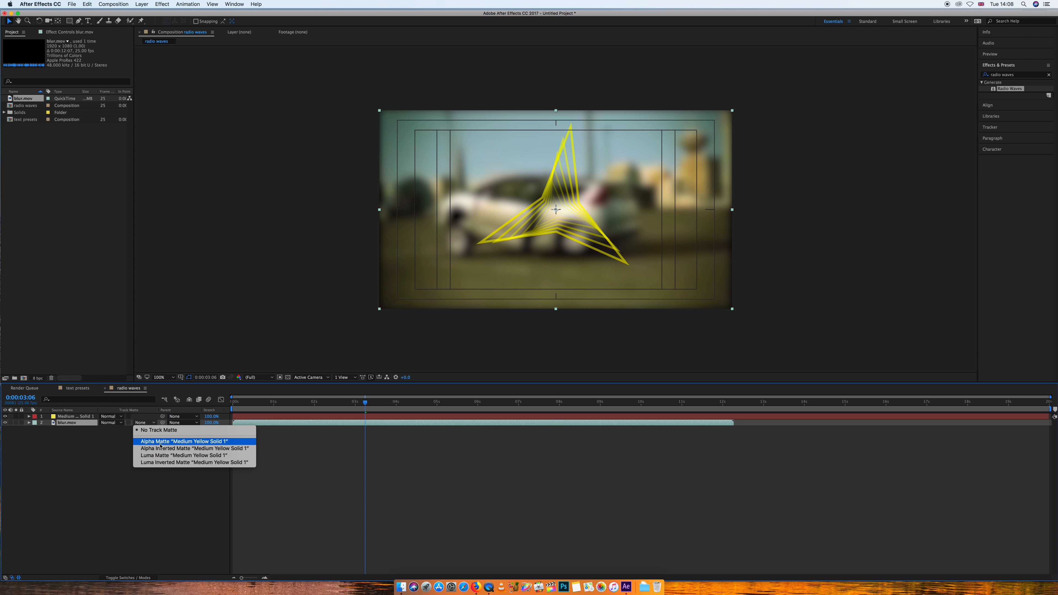
left_click(160, 442)
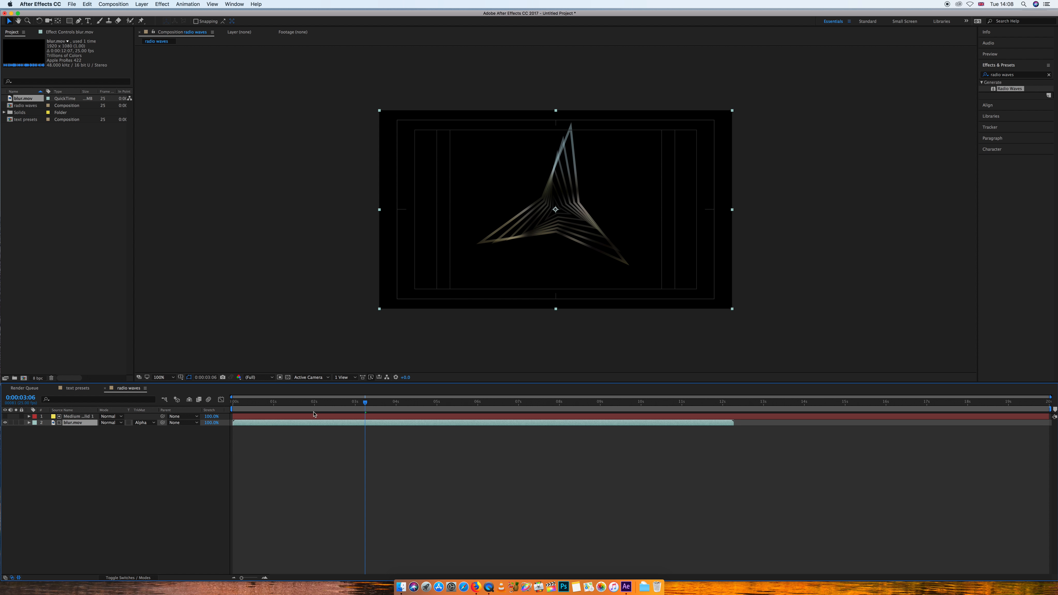
left_click_drag(363, 403, 388, 399)
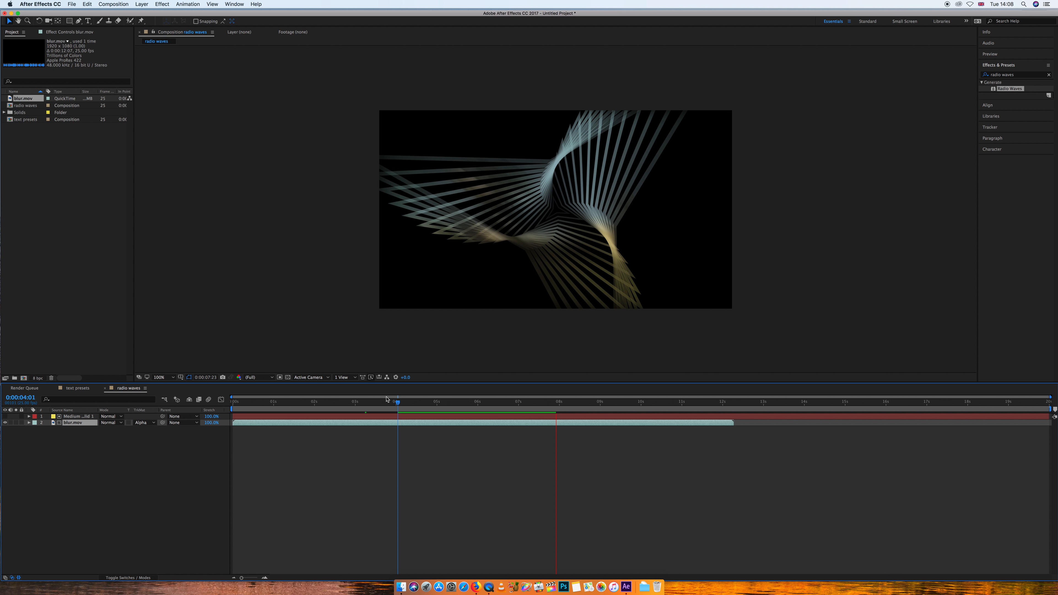
key("space")
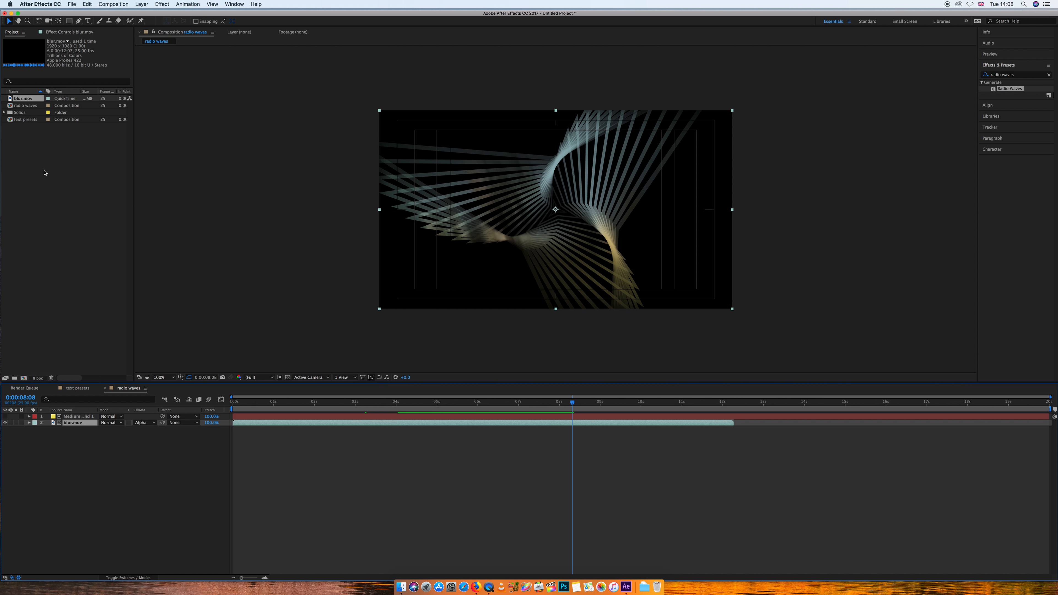
Create a project folder named "comps" and move the radio waves and text presets compositions into it.
left_click(14, 378)
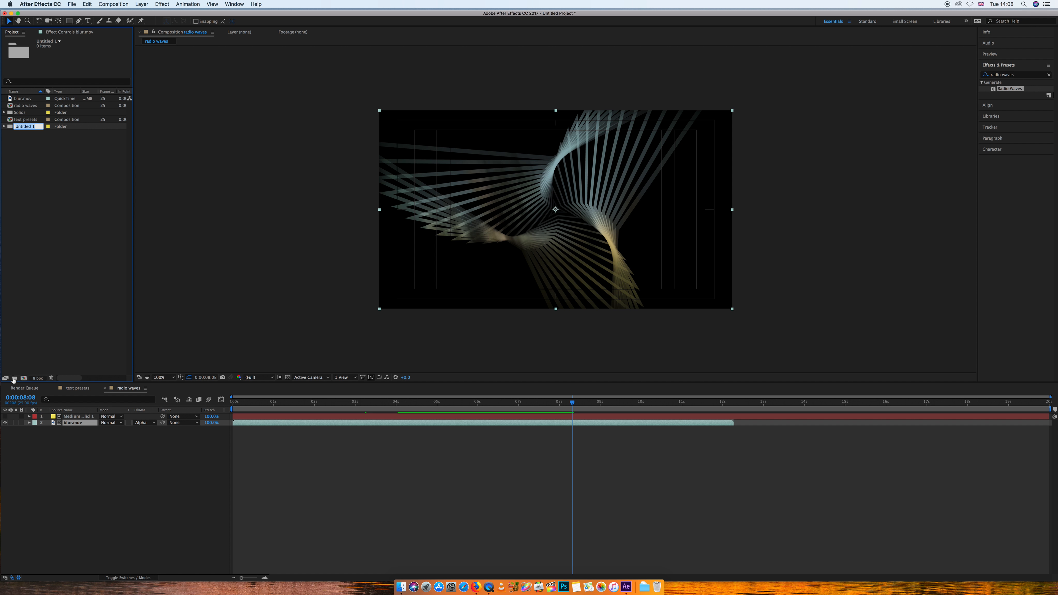
type("comps")
key("Return")
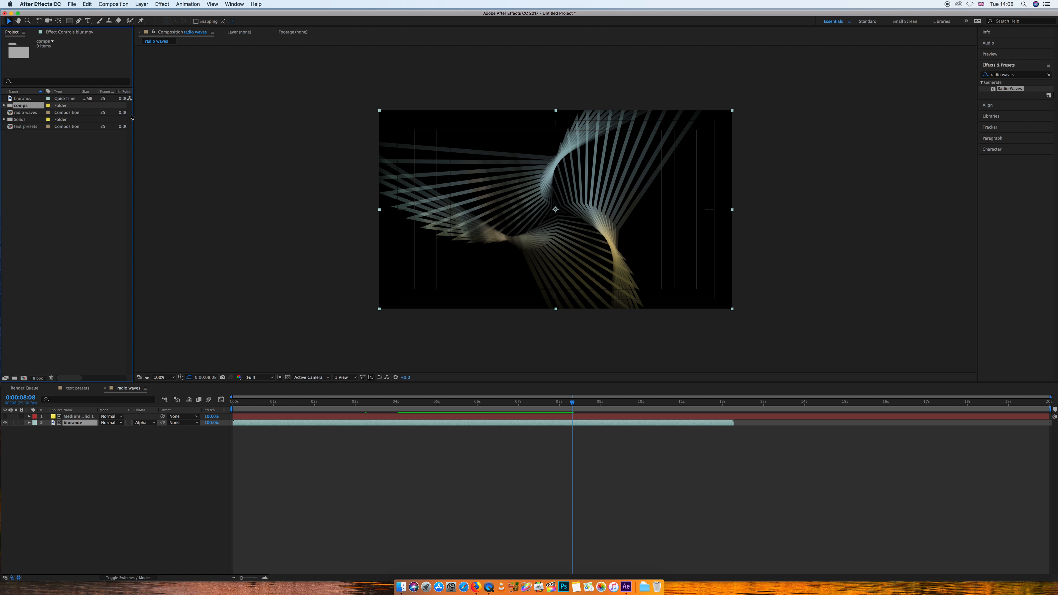
left_click_drag(16, 114, 9, 106)
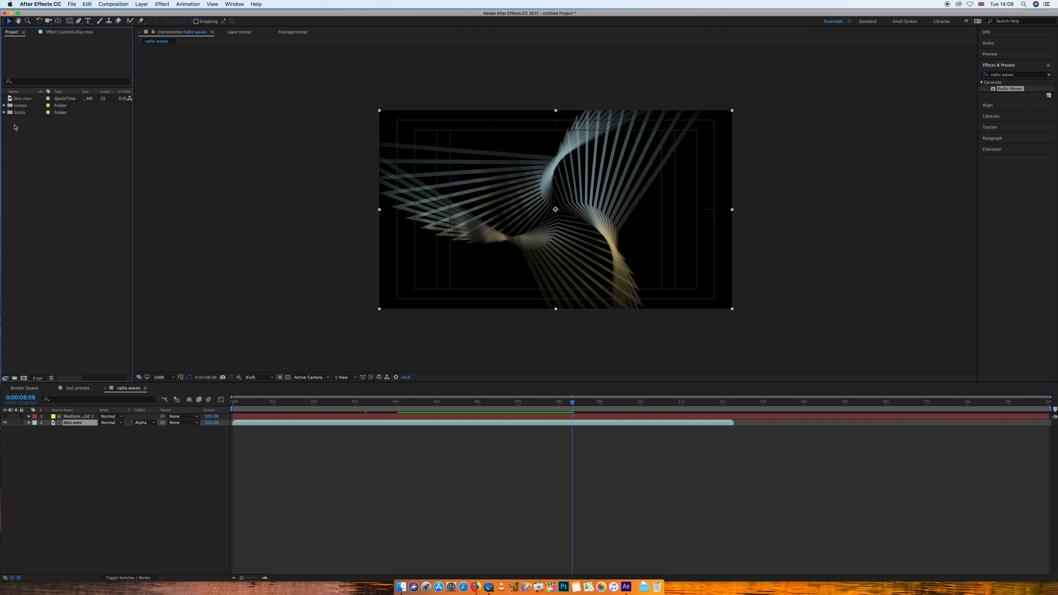
Create a 20-second HDTV 1080 25 composition and correct its name to "spider legs".
left_click(24, 379)
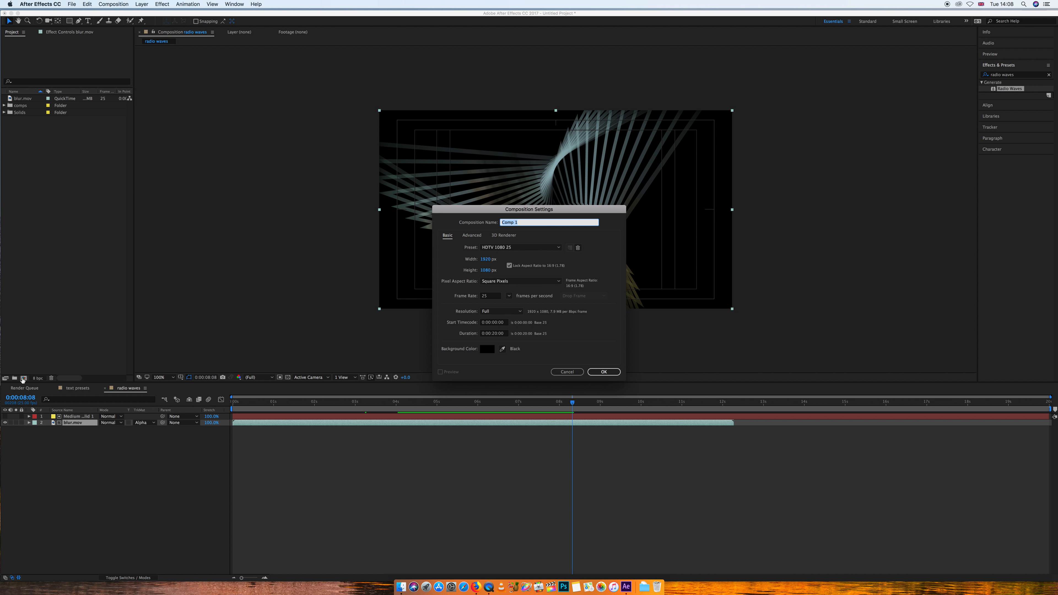
type("spider egs")
key("Return")
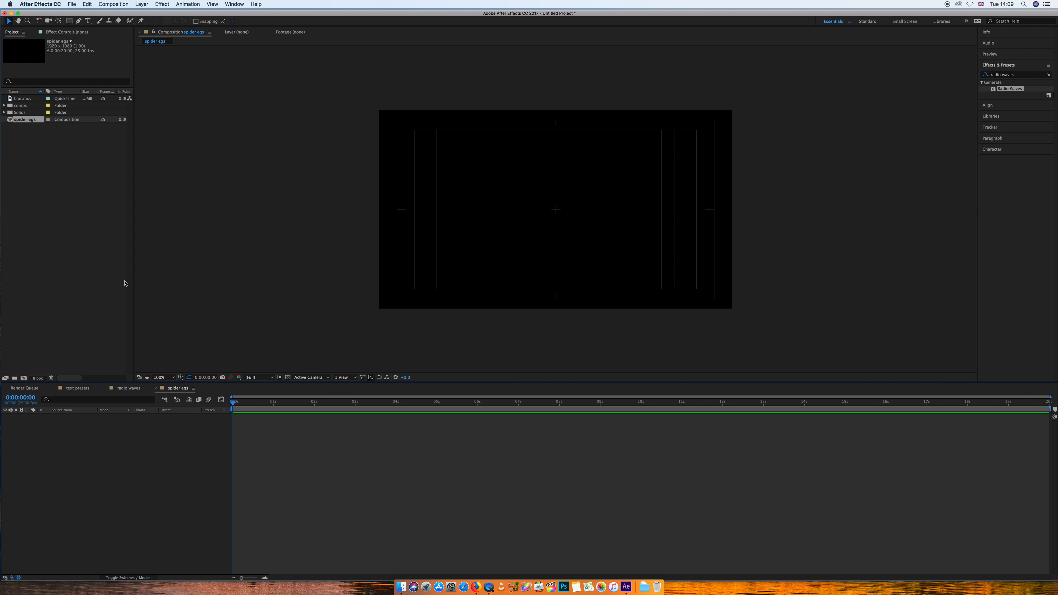
key("super+k")
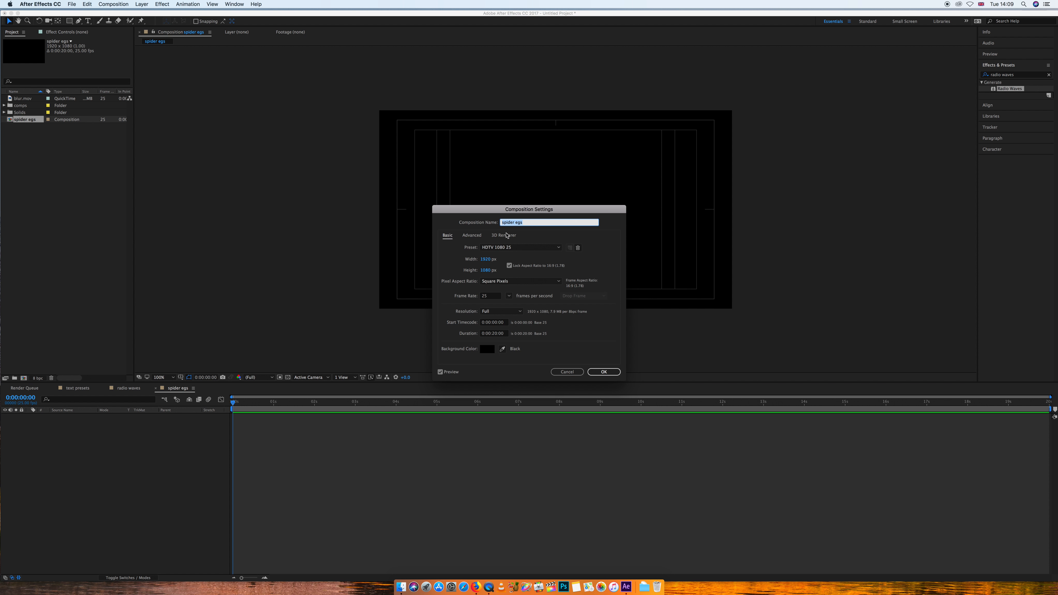
left_click(516, 223)
type("l")
left_click(604, 372)
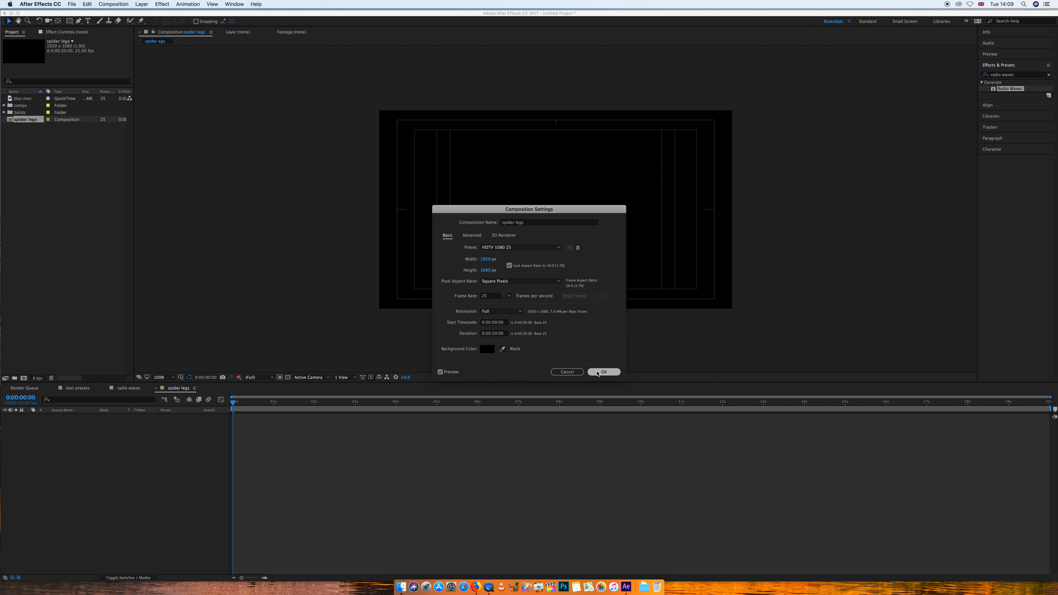
Import the "special effects" folder from the West King folder on the UNTITLED drive.
double_click(33, 178)
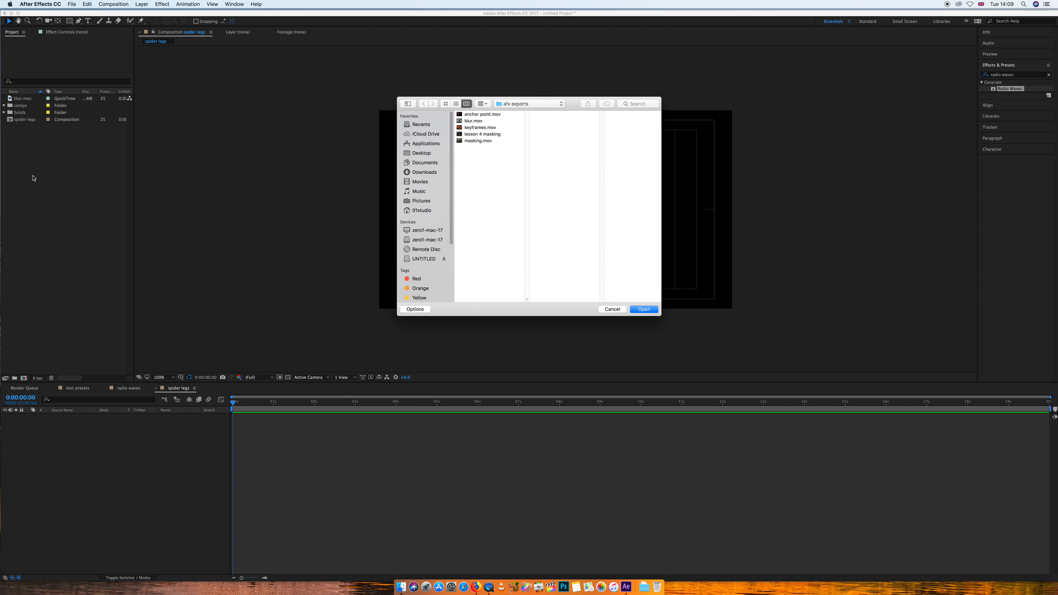
left_click(421, 259)
left_click_drag(527, 177, 524, 293)
left_click(481, 293)
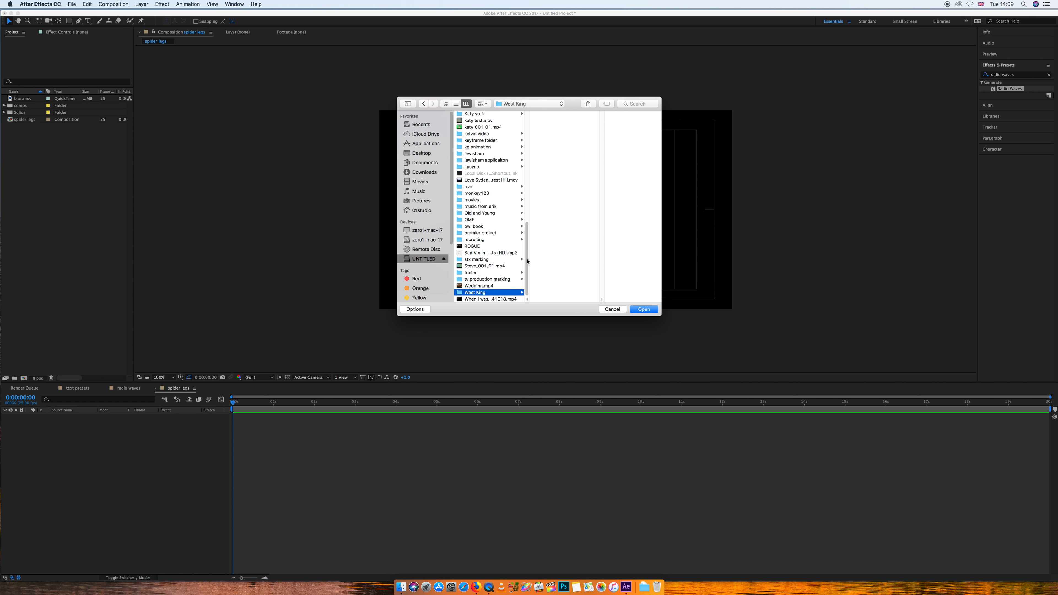
scroll(602, 217, "down", 5)
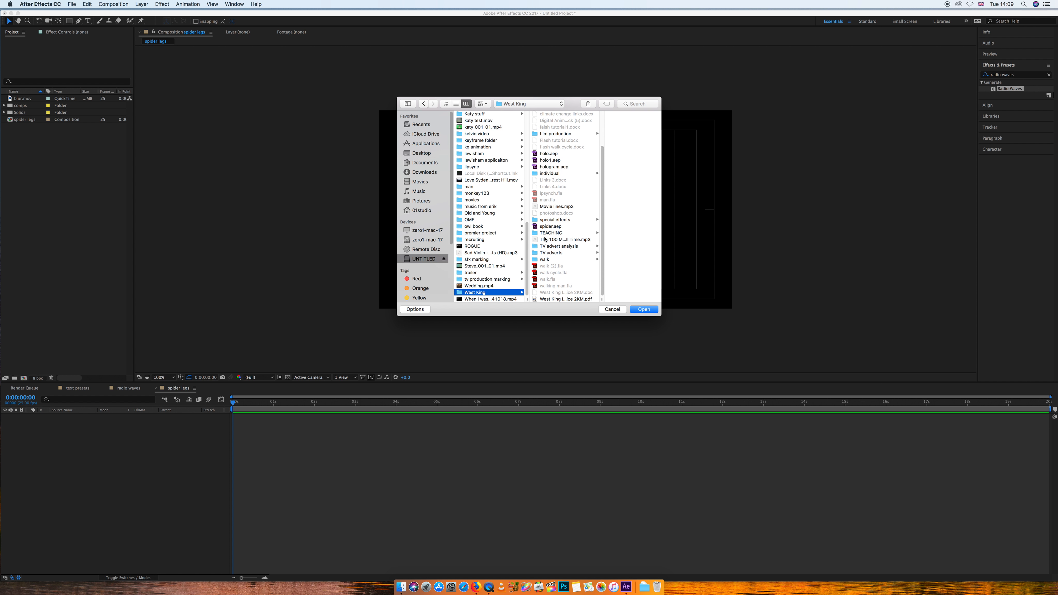
left_click(546, 221)
key("Return")
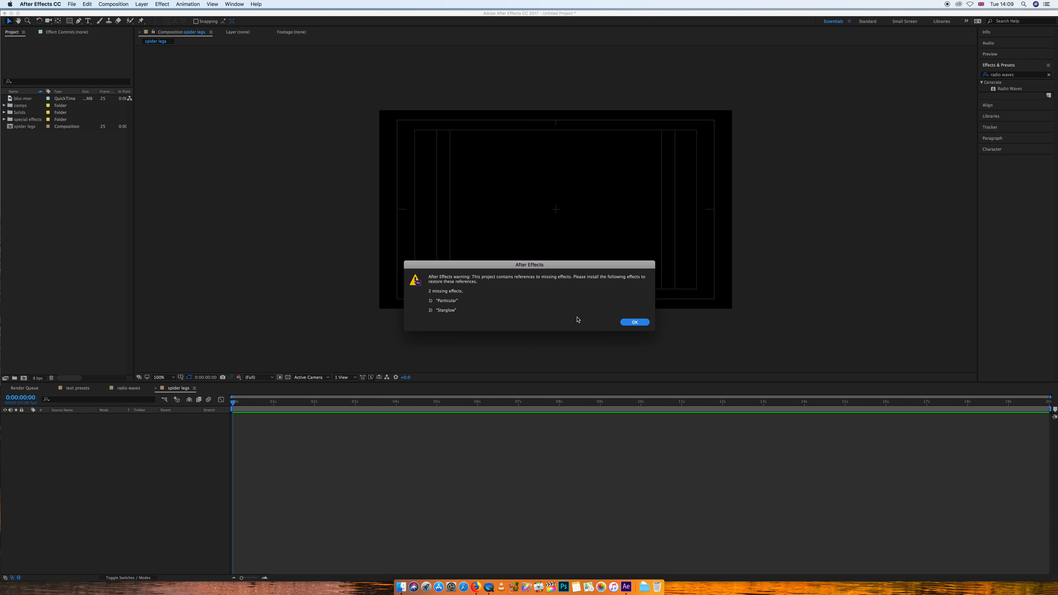
Acknowledge each missing-effect, missing-file and version alert to let the special effects folder import finish.
left_click(630, 322)
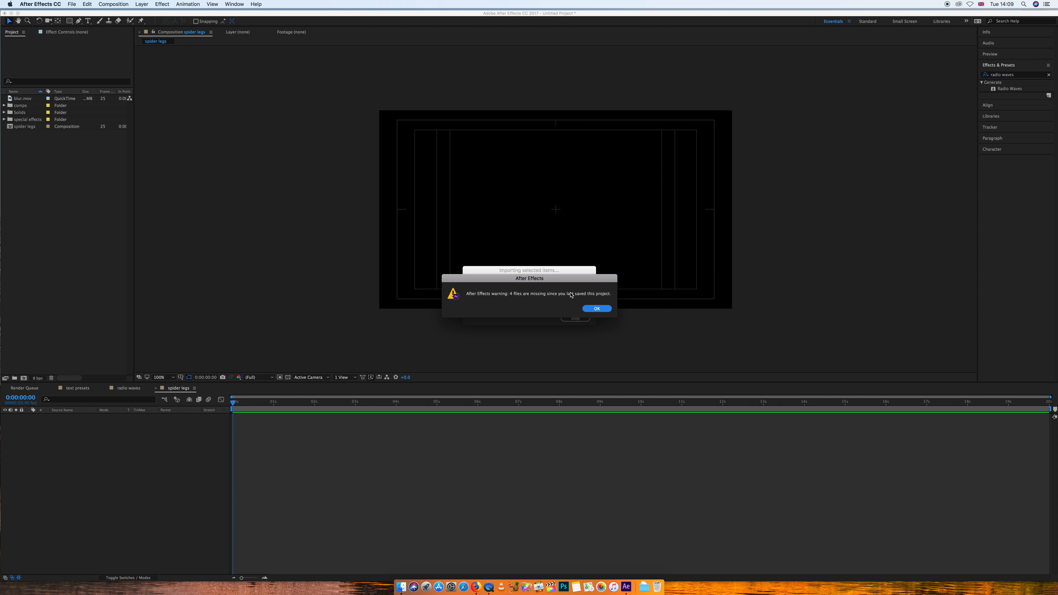
left_click(593, 308)
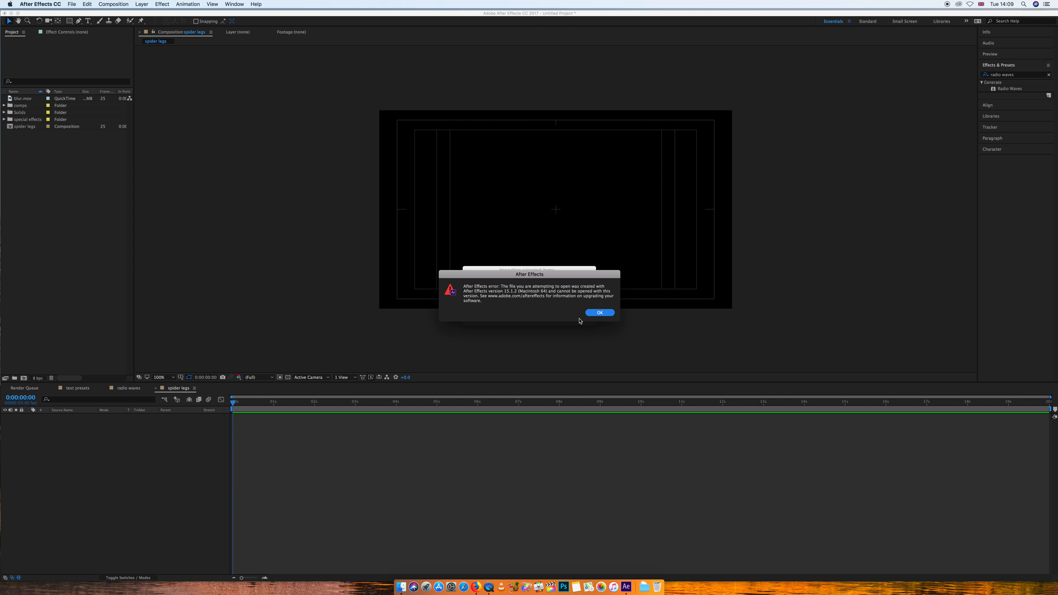
left_click(594, 317)
left_click(597, 315)
left_click(631, 322)
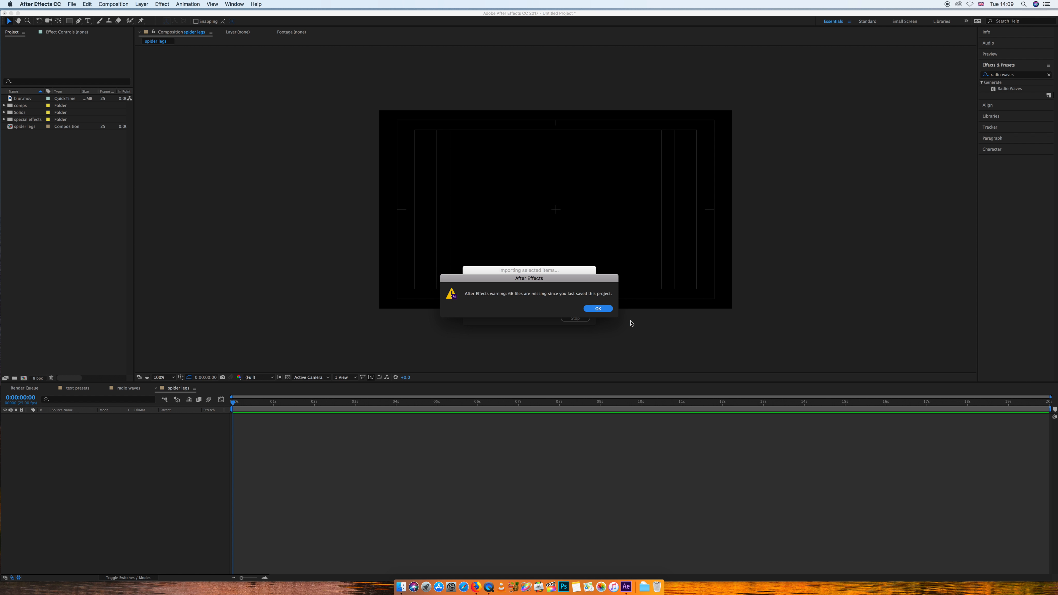
left_click(607, 309)
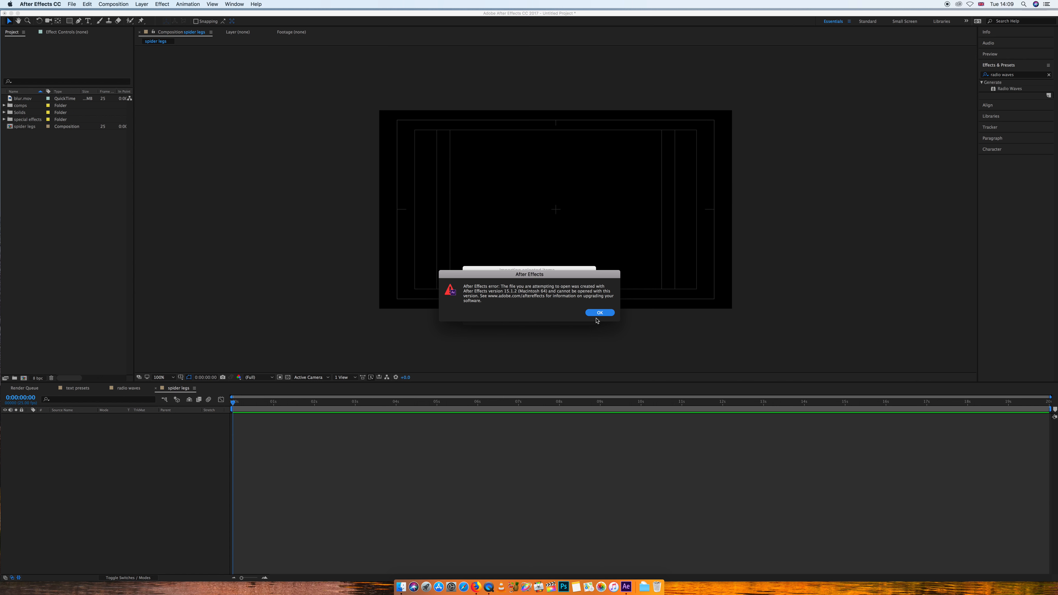
left_click(597, 313)
left_click(577, 319)
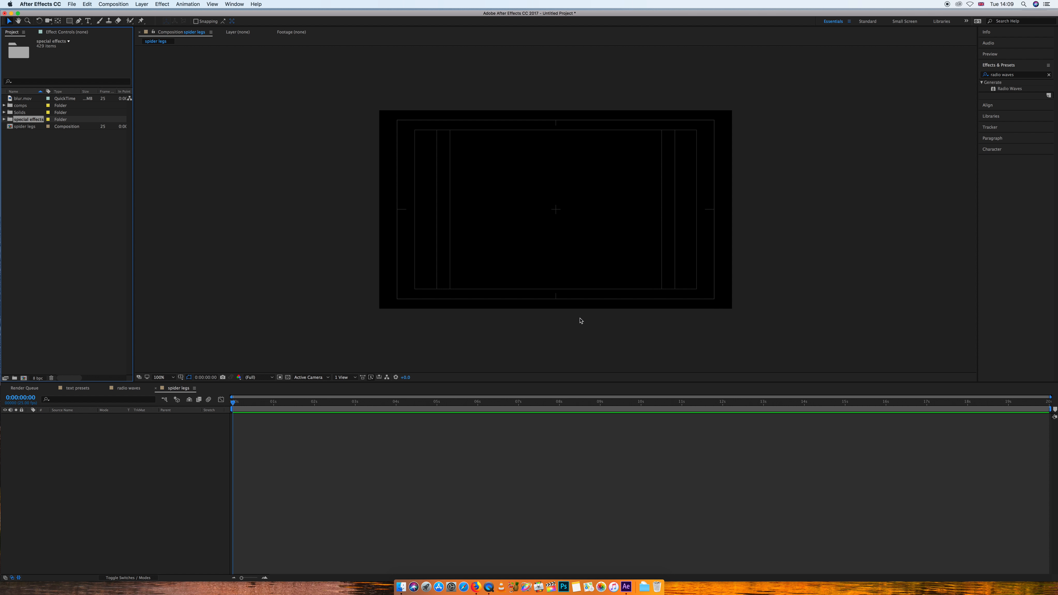